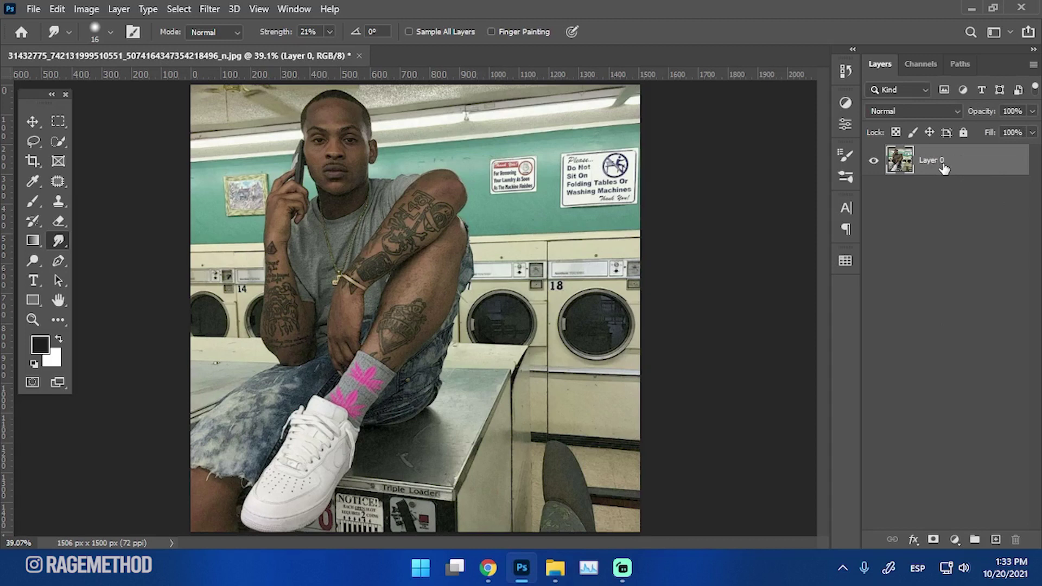
Step: Duplicate Layer 0 three times
{"action": "key", "text": "ctrl+j"}
{"action": "key", "text": "ctrl+j"}
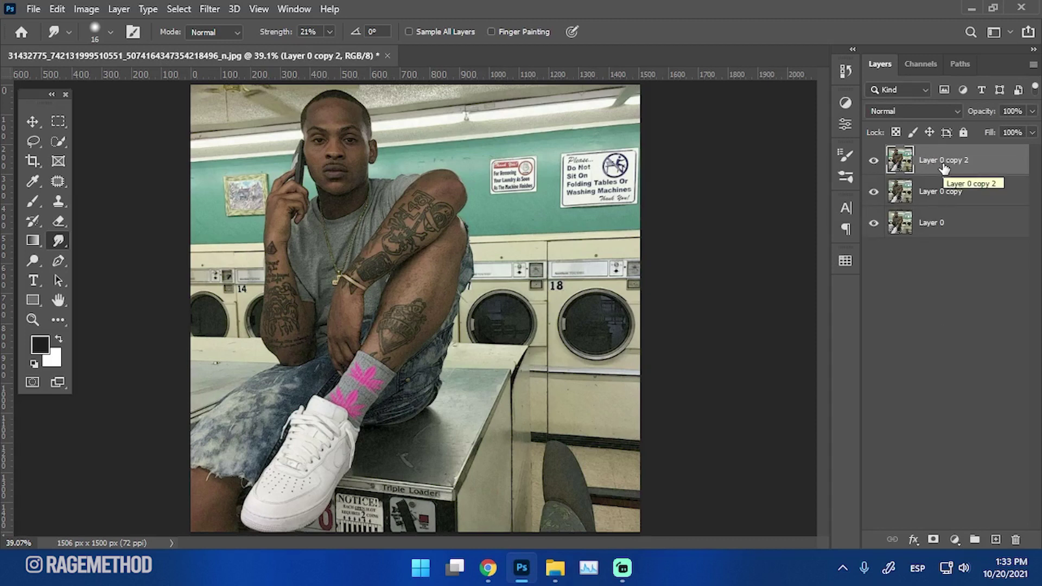
{"action": "key", "text": "ctrl+j"}
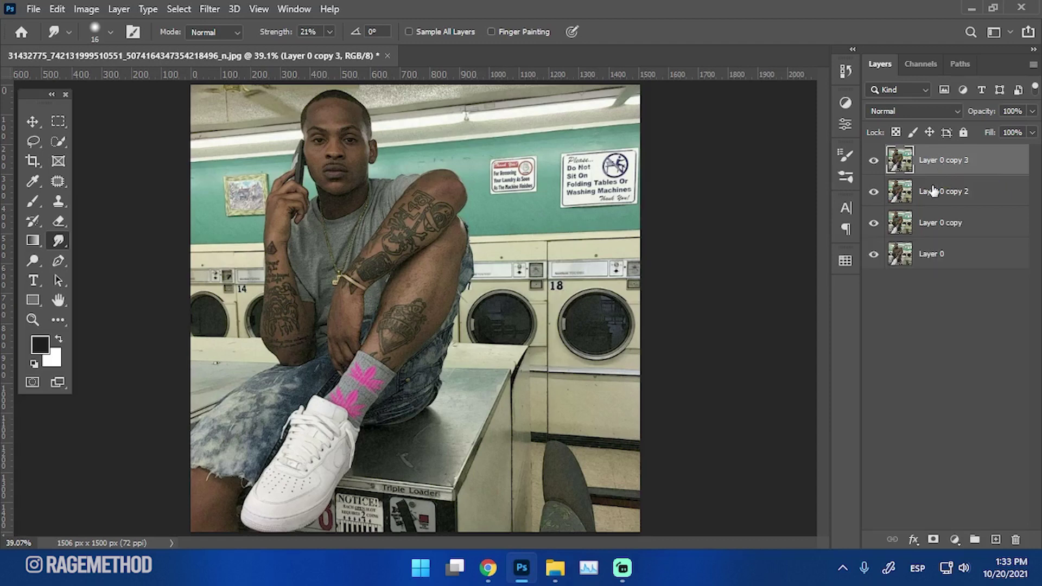
Step: Rename the original Layer 0 at the bottom of the stack as background
{"action": "left_click", "coordinate": [924, 264]}
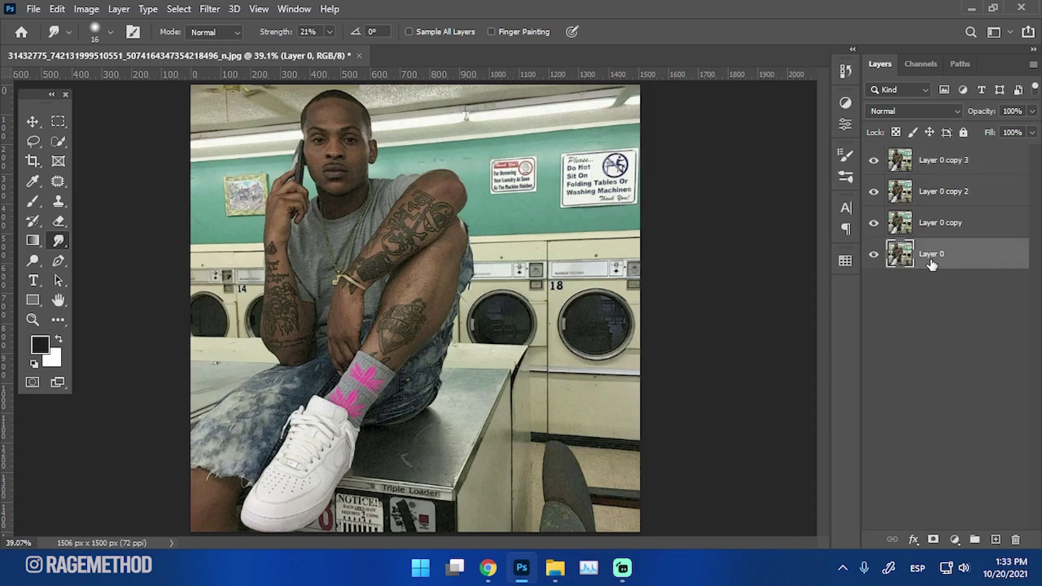
{"action": "double_click", "coordinate": [933, 258]}
{"action": "key", "text": "Return"}
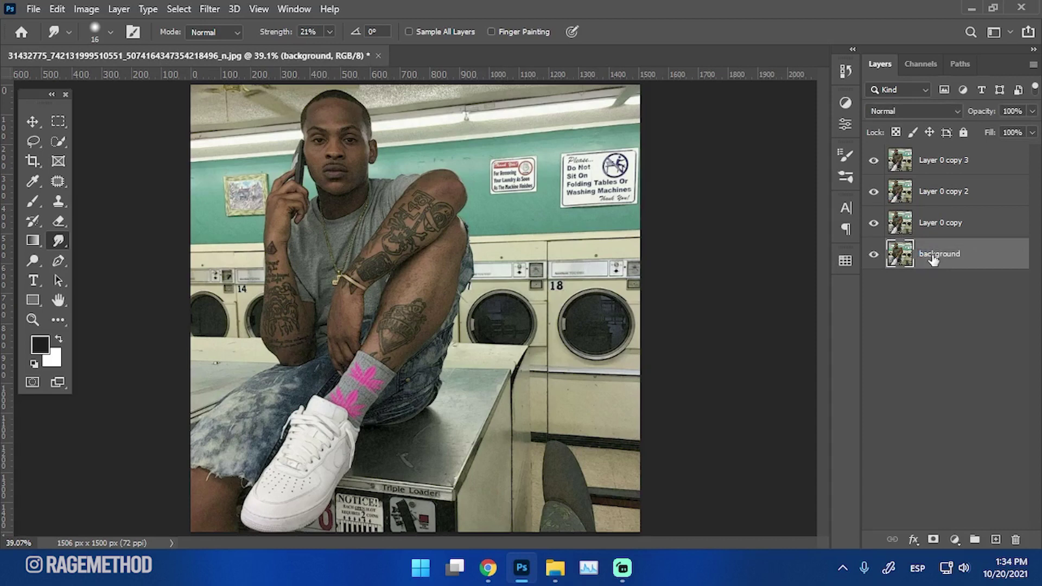
Step: Group the three Layer 0 copies together and expand the group to show its layers
{"action": "left_click", "coordinate": [924, 235]}
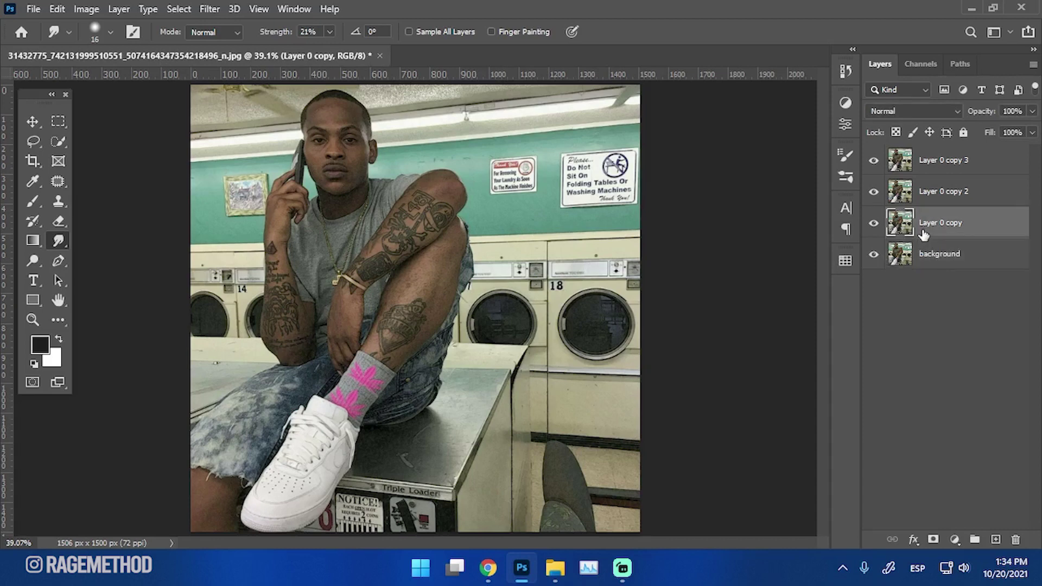
{"action": "left_click", "coordinate": [953, 169], "text": "shift"}
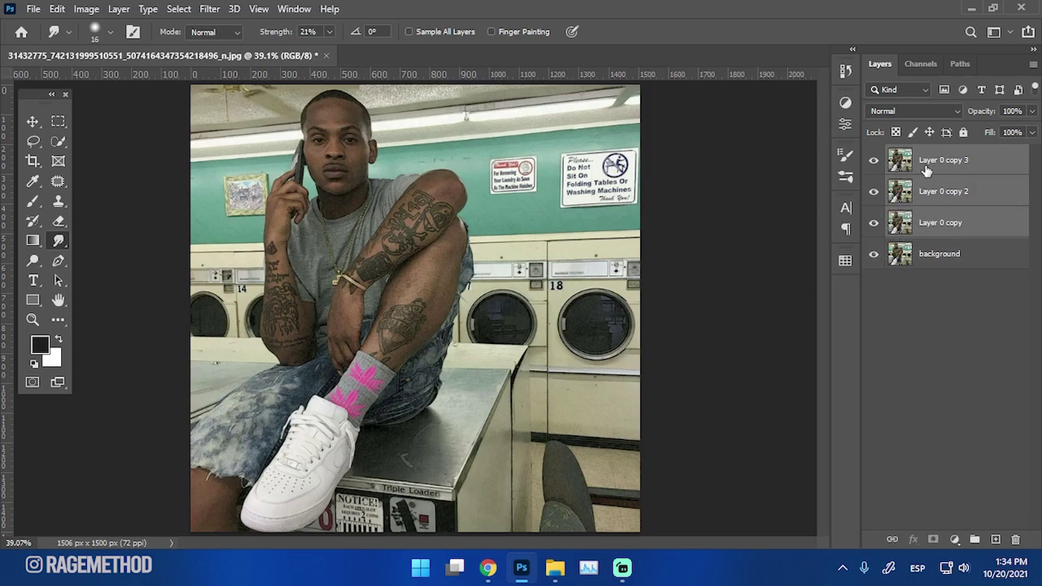
{"action": "left_click", "coordinate": [976, 540]}
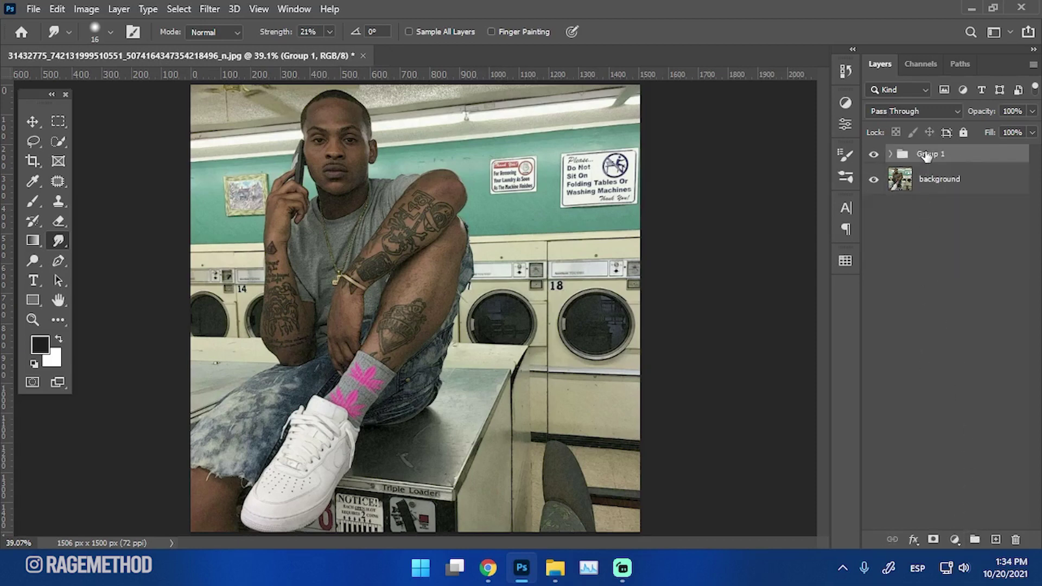
{"action": "left_click", "coordinate": [890, 154]}
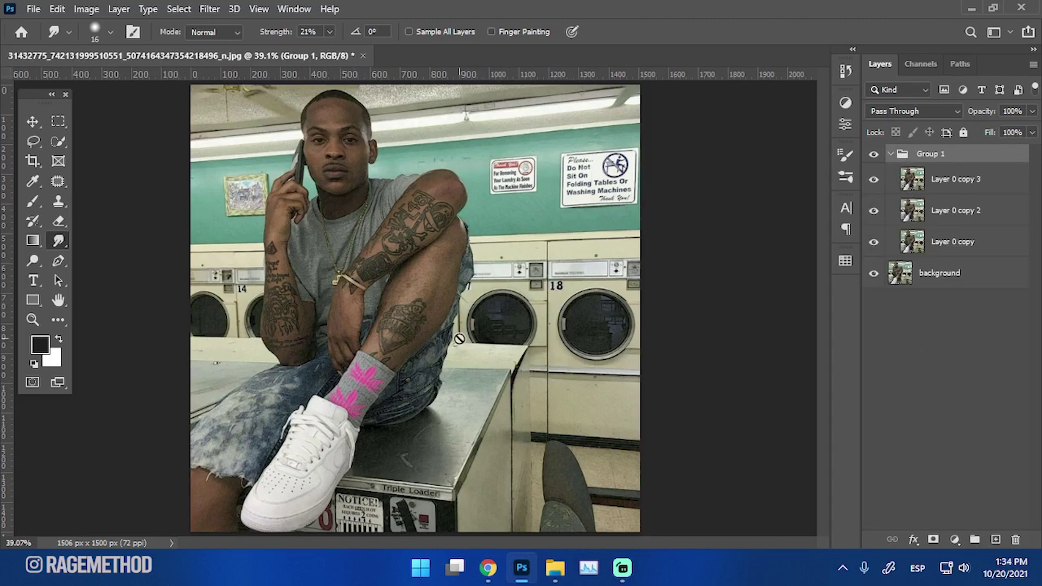
Step: On Layer 0 copy 3, select the laundromat surroundings around the seated man with the Quick Selection tool
{"action": "left_click", "coordinate": [919, 183]}
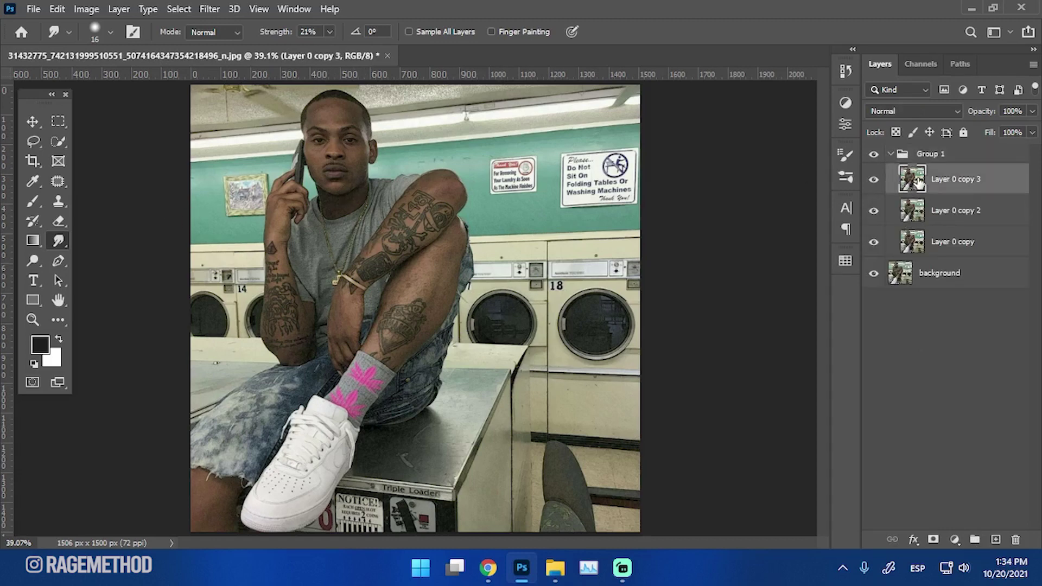
{"action": "left_click", "coordinate": [60, 186]}
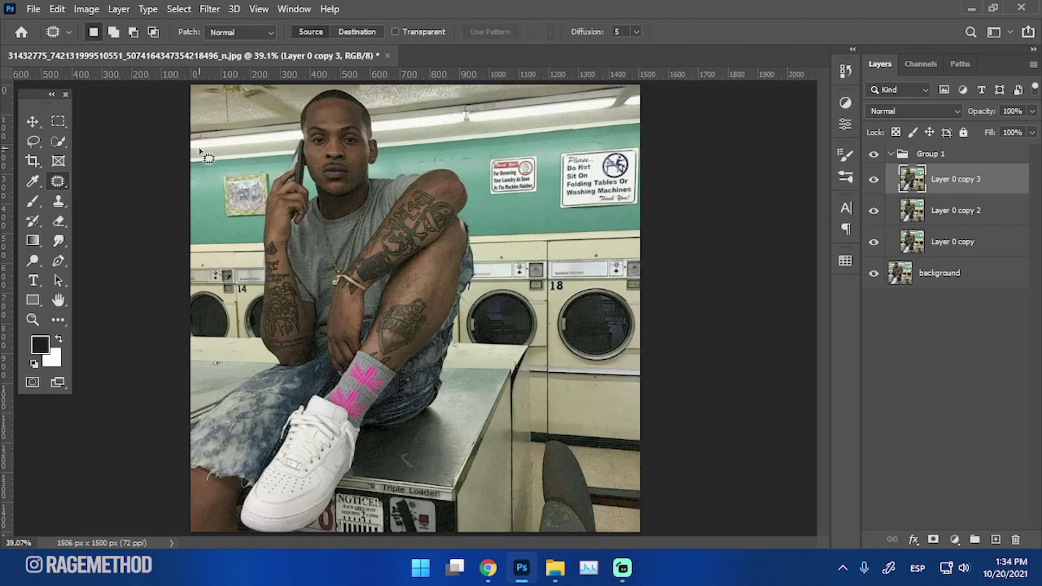
{"action": "left_click", "coordinate": [58, 141]}
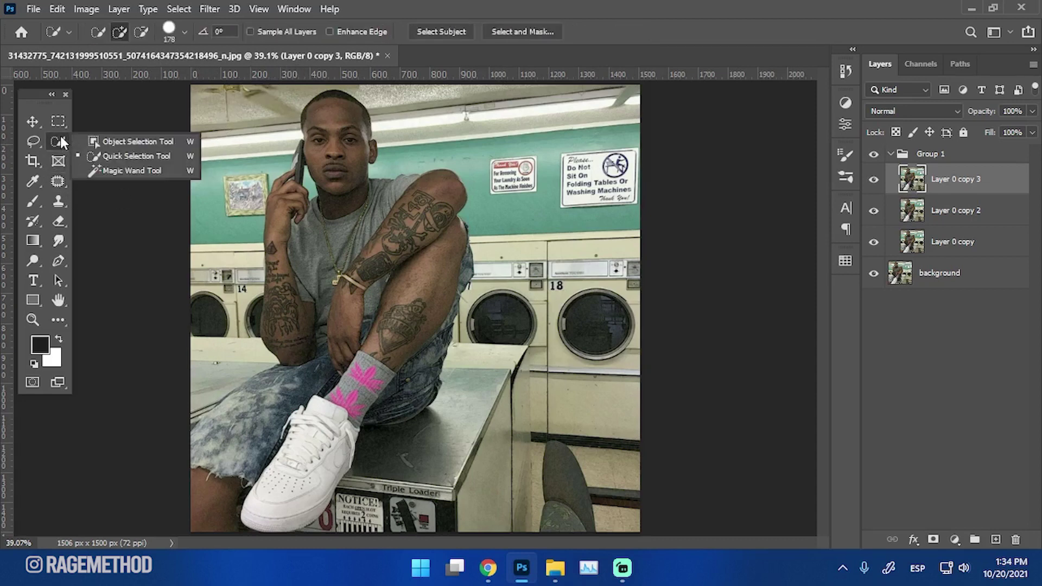
{"action": "left_click", "coordinate": [102, 157]}
{"action": "mouse_move", "coordinate": [236, 130]}
{"action": "left_mouse_down"}
{"action": "mouse_move", "coordinate": [219, 306]}
{"action": "mouse_move", "coordinate": [298, 184]}
{"action": "mouse_move", "coordinate": [406, 109]}
{"action": "mouse_move", "coordinate": [513, 138]}
{"action": "mouse_move", "coordinate": [541, 241]}
{"action": "mouse_move", "coordinate": [538, 325]}
{"action": "mouse_move", "coordinate": [560, 374]}
{"action": "mouse_move", "coordinate": [470, 398]}
{"action": "mouse_move", "coordinate": [442, 481]}
{"action": "mouse_move", "coordinate": [374, 529]}
{"action": "mouse_move", "coordinate": [557, 499]}
{"action": "left_mouse_up"}
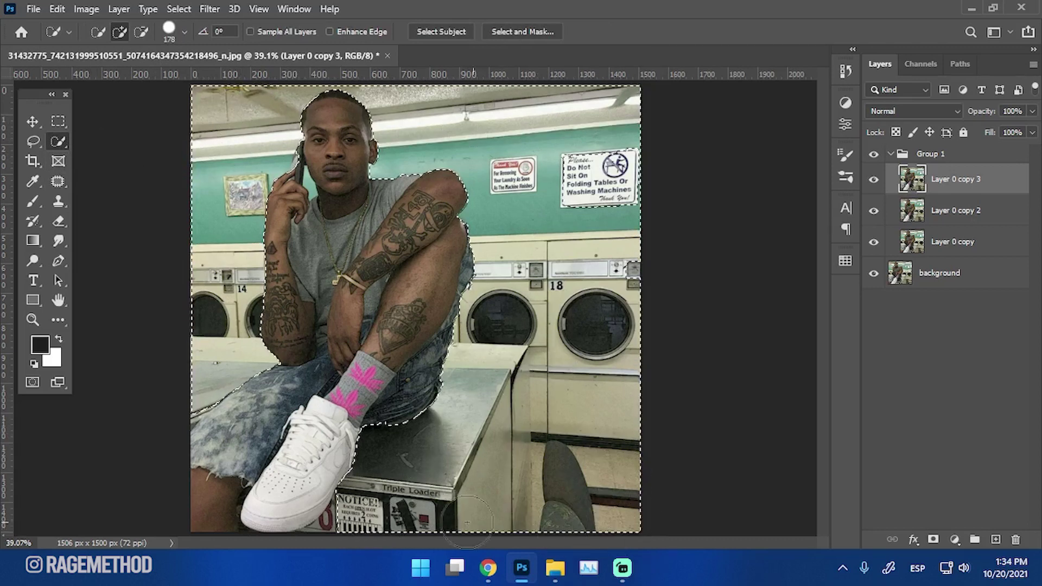
Step: Add the small green wall gap between the phone hand and the neck to the selection with a smaller Quick Selection brush
{"action": "scroll", "coordinate": [570, 219], "scroll_direction": "up", "scroll_amount": 1}
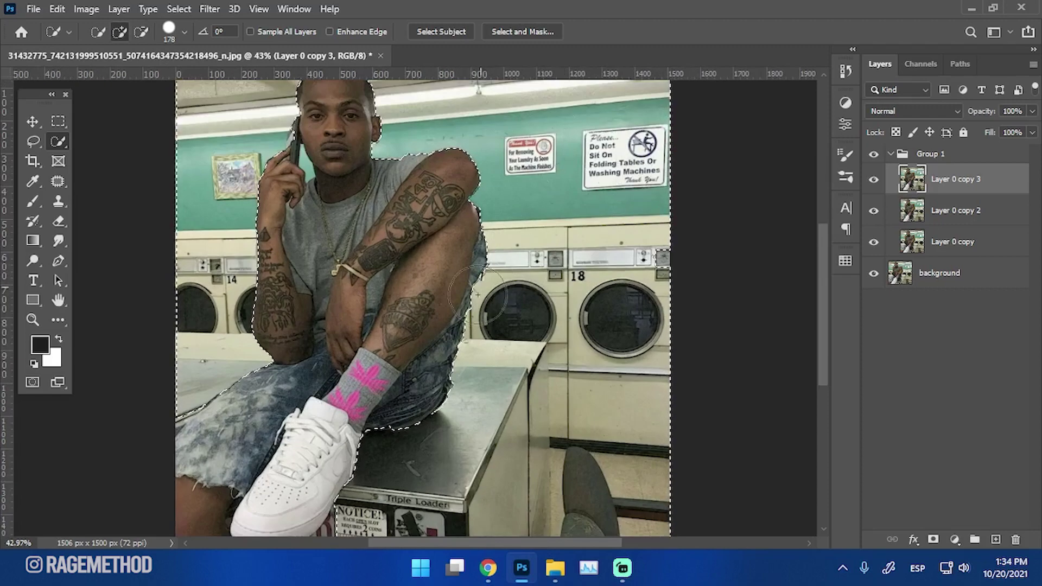
{"action": "key", "text": "z"}
{"action": "scroll", "coordinate": [570, 219], "scroll_direction": "down", "scroll_amount": 3}
{"action": "right_click", "coordinate": [473, 262]}
{"action": "left_click", "coordinate": [483, 266]}
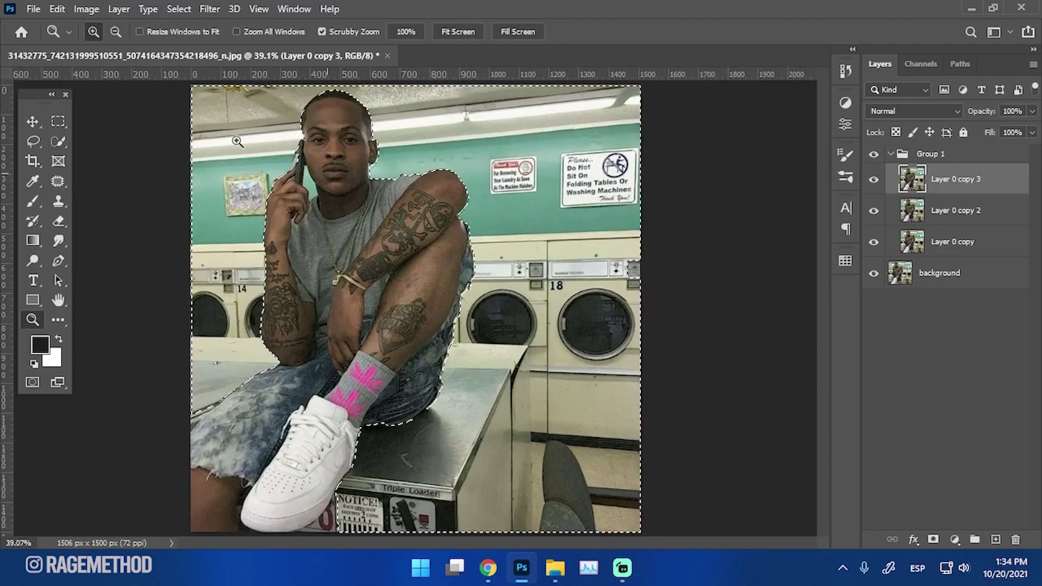
{"action": "scroll", "coordinate": [255, 180], "scroll_direction": "up", "scroll_amount": 5}
{"action": "left_click", "coordinate": [66, 142]}
{"action": "left_click_drag", "start_coordinate": [479, 299], "coordinate": [382, 299]}
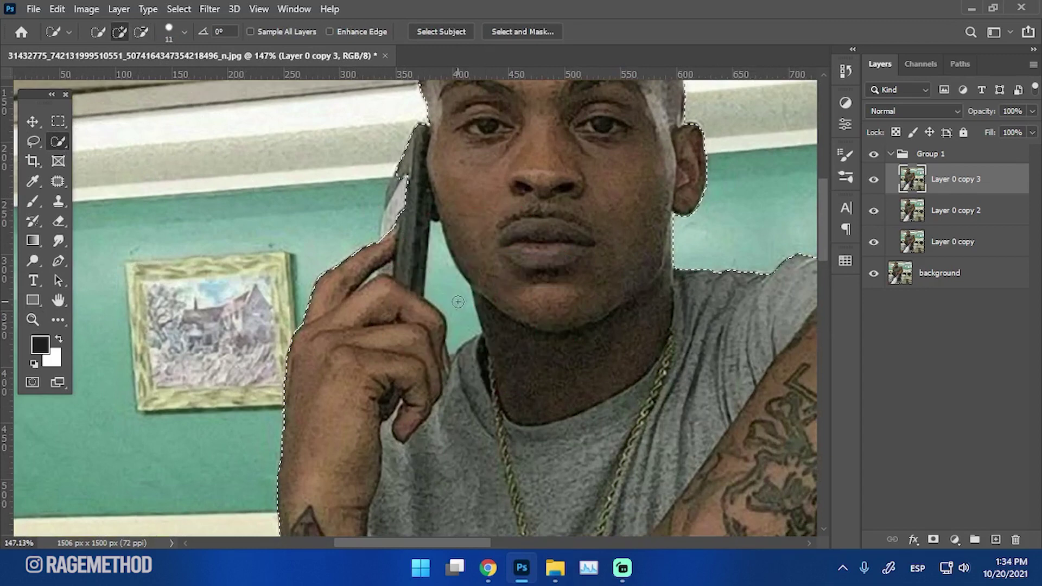
{"action": "left_click_drag", "start_coordinate": [452, 295], "coordinate": [445, 300]}
{"action": "key", "text": "ctrl+0"}
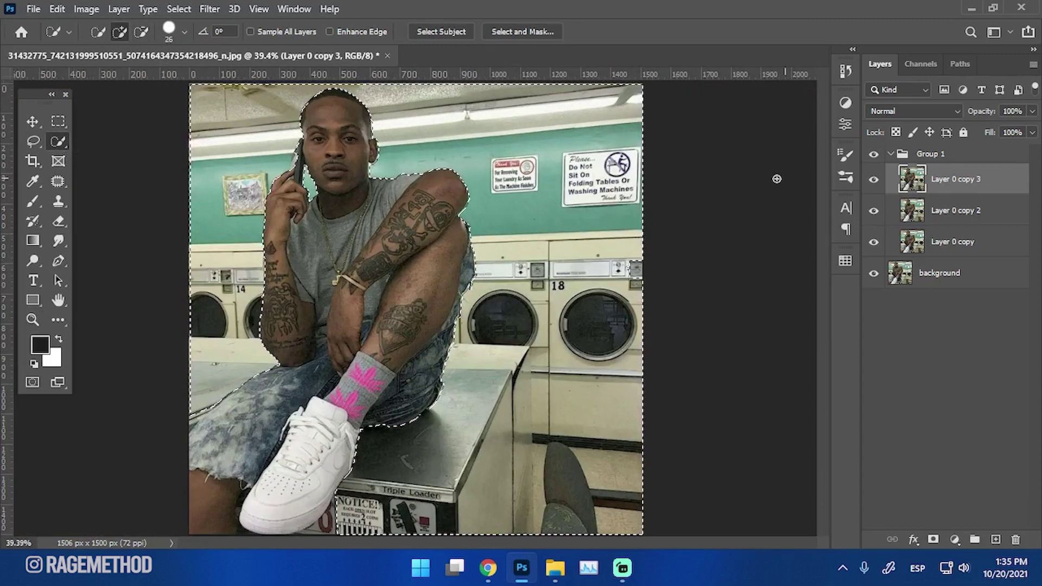
Step: Add a layer mask to Group 1 from the selection and invert it to isolate the man
{"action": "left_click", "coordinate": [929, 155]}
{"action": "left_click", "coordinate": [890, 154]}
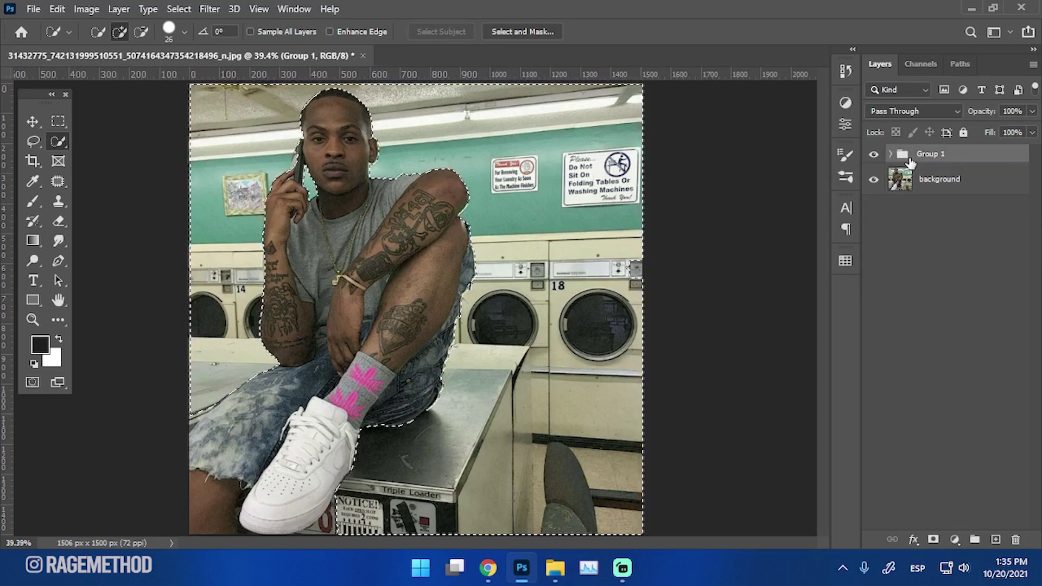
{"action": "left_click", "coordinate": [890, 154]}
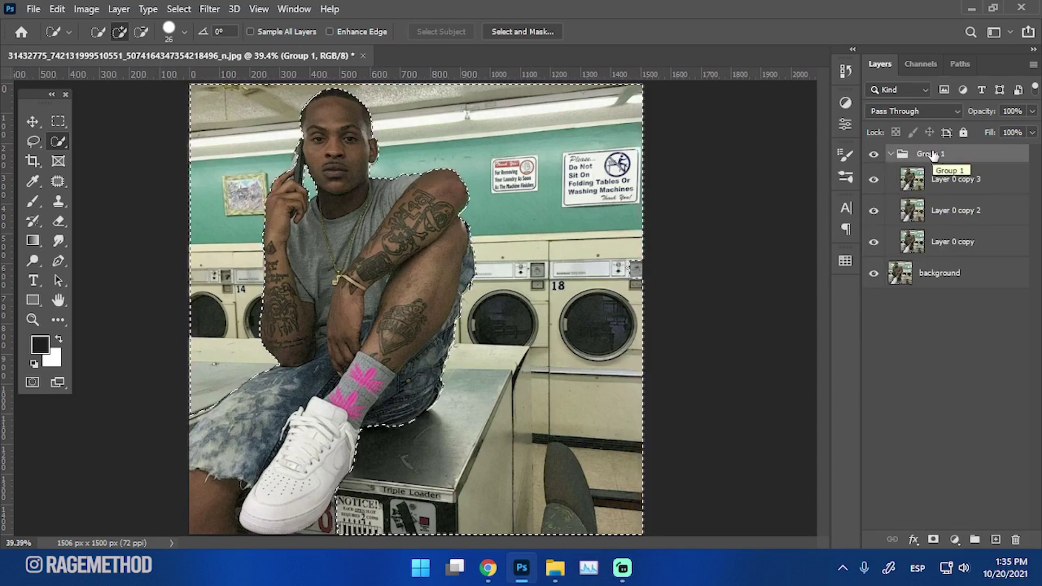
{"action": "left_click", "coordinate": [933, 539]}
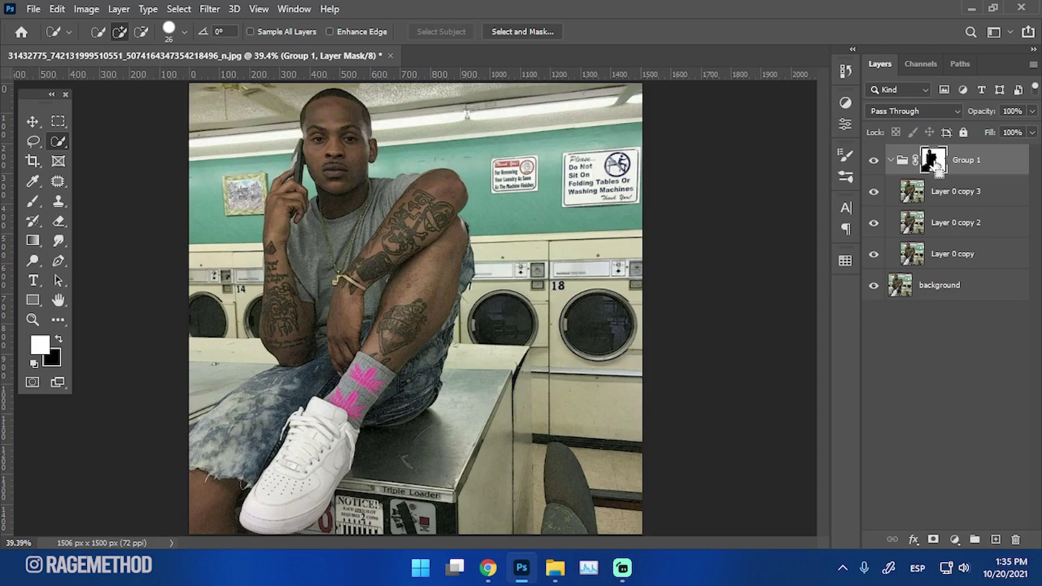
Step: Hide Layer 0 copy 3 and activate the Smudge tool on Layer 0 copy 2 for work on the face
{"action": "left_click", "coordinate": [942, 229]}
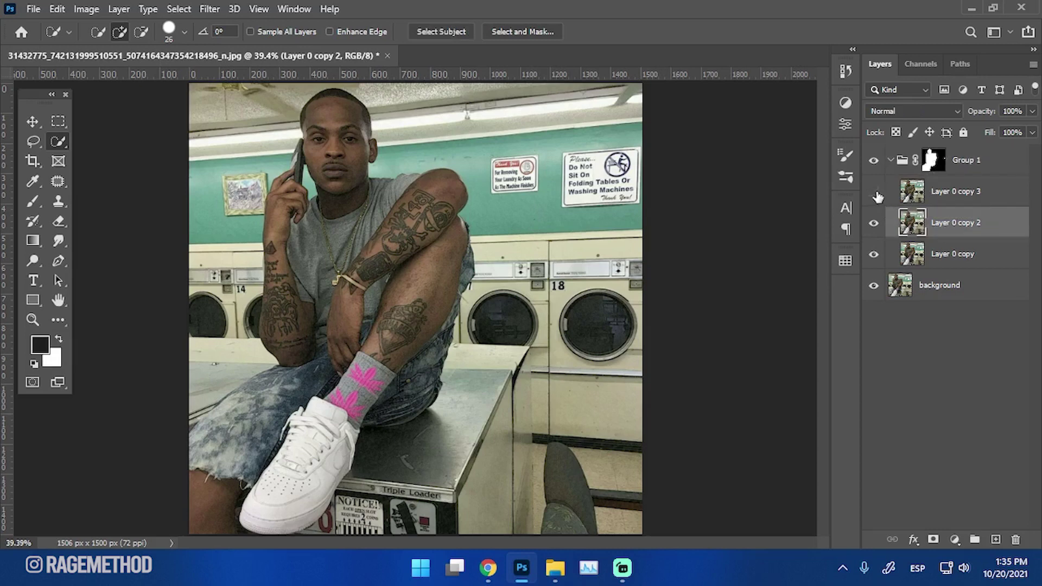
{"action": "left_click", "coordinate": [57, 250]}
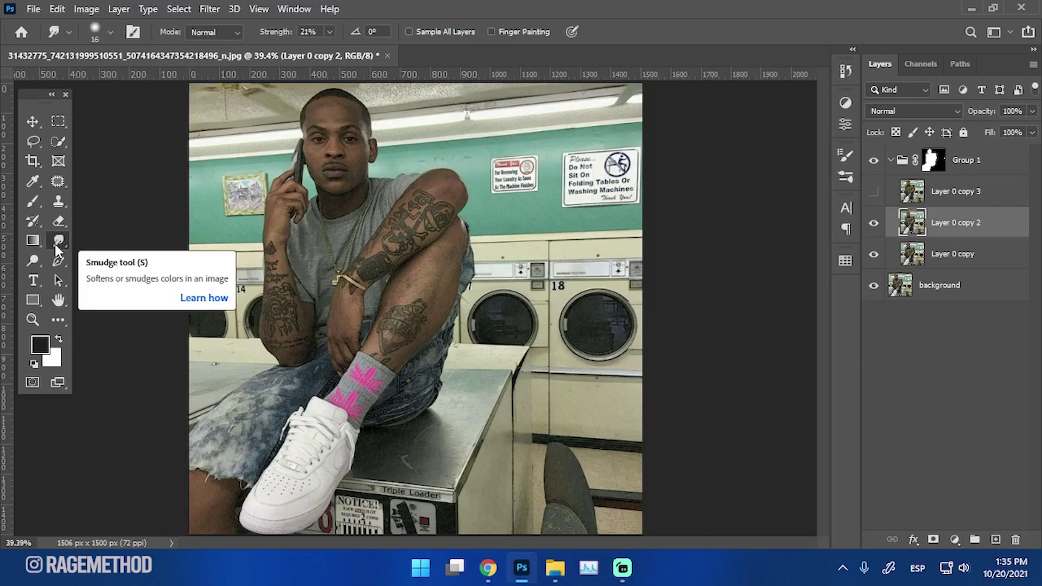
{"action": "scroll", "coordinate": [358, 114], "scroll_direction": "up", "scroll_amount": 5}
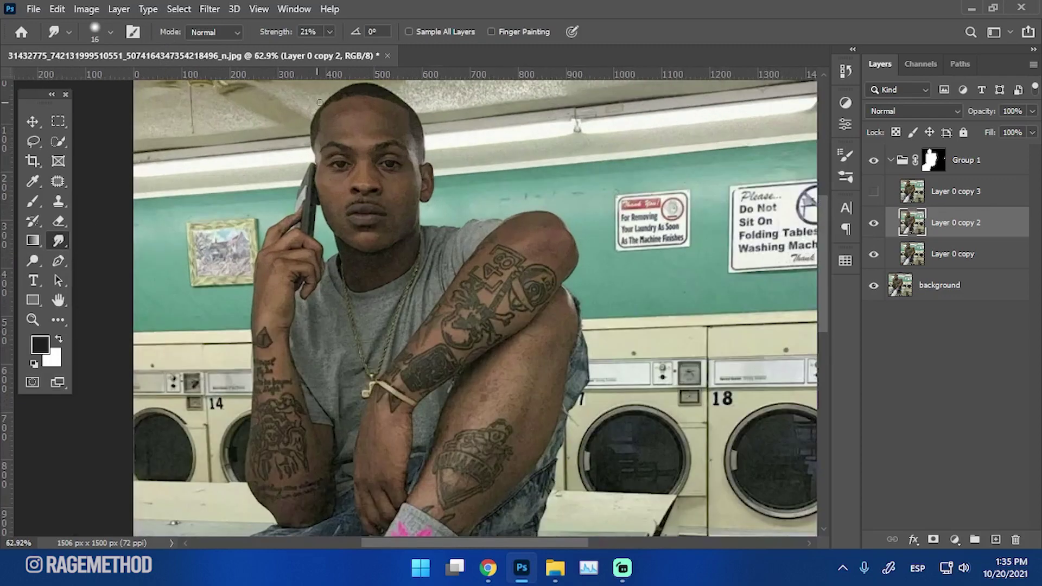
{"action": "scroll", "coordinate": [390, 184], "scroll_direction": "down", "scroll_amount": 3}
{"action": "scroll", "coordinate": [391, 185], "scroll_direction": "up", "scroll_amount": 4}
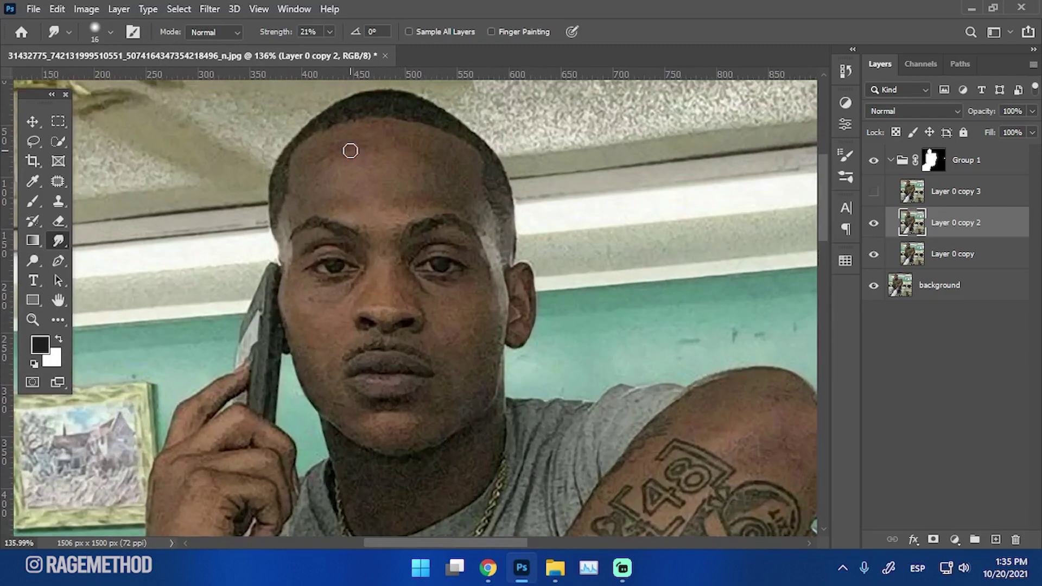
{"action": "scroll", "coordinate": [340, 167], "scroll_direction": "down", "scroll_amount": 4}
{"action": "scroll", "coordinate": [325, 179], "scroll_direction": "up", "scroll_amount": 5}
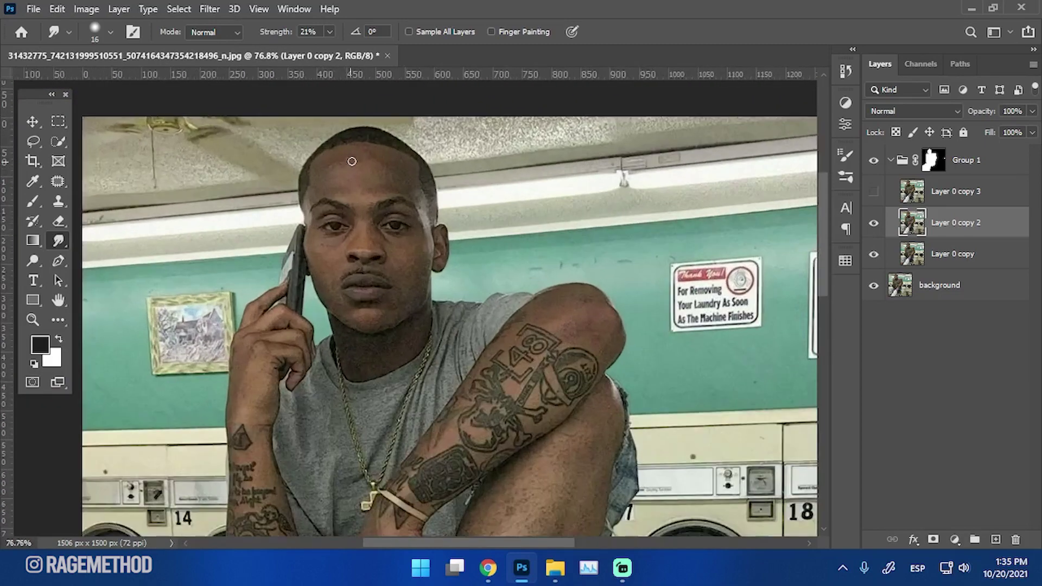
{"action": "scroll", "coordinate": [343, 185], "scroll_direction": "down", "scroll_amount": 4}
{"action": "scroll", "coordinate": [331, 190], "scroll_direction": "up", "scroll_amount": 6}
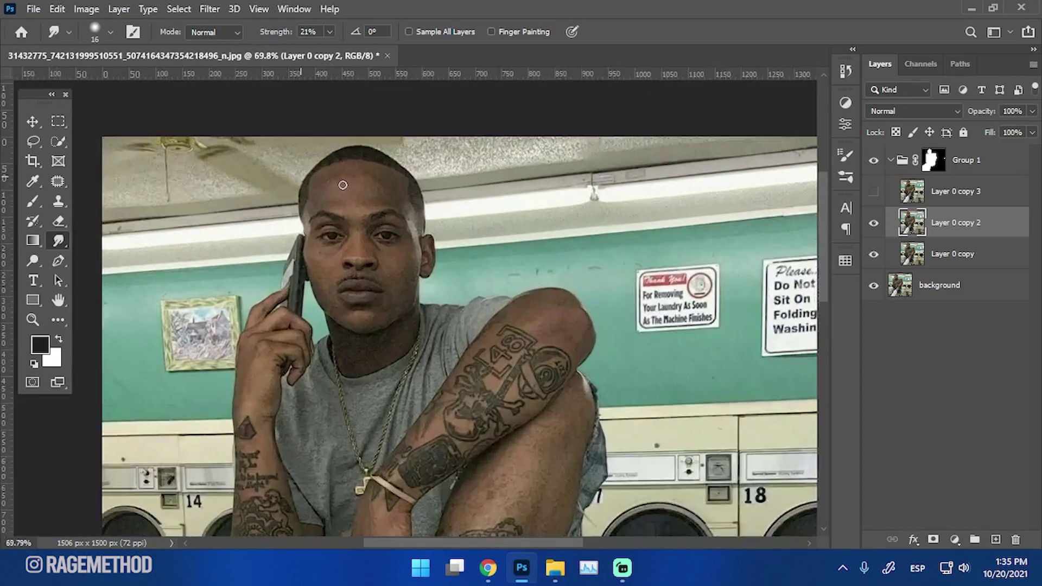
{"action": "scroll", "coordinate": [325, 194], "scroll_direction": "down", "scroll_amount": 4}
{"action": "scroll", "coordinate": [324, 190], "scroll_direction": "up", "scroll_amount": 5}
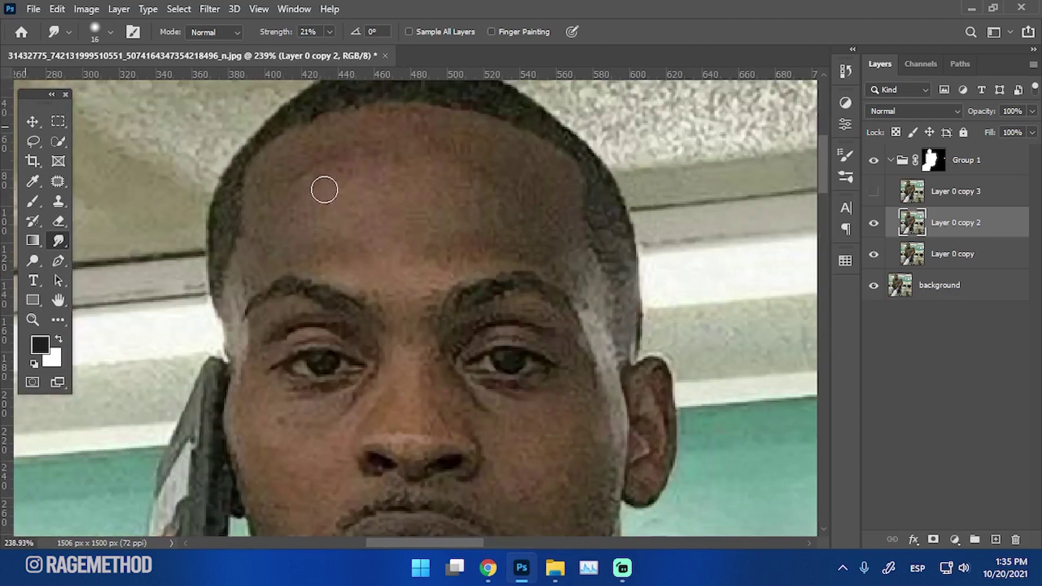
Step: Enlarge the Smudge brush to size 40 and tilt the canvas view for stroking the forehead
{"action": "key", "text": "w"}
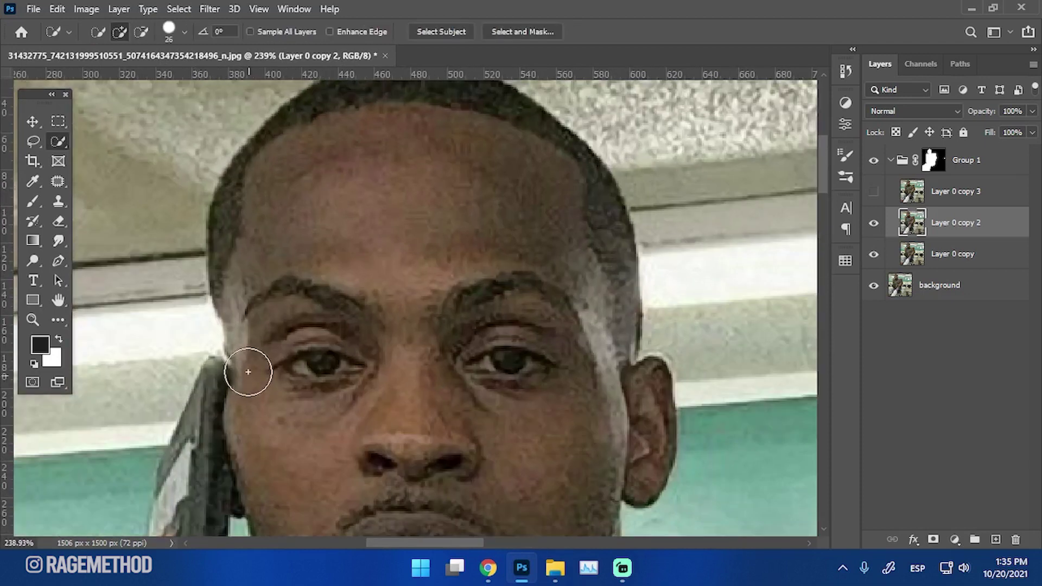
{"action": "key", "text": "r"}
{"action": "left_click_drag", "start_coordinate": [244, 310], "coordinate": [205, 377]}
{"action": "key", "text": "s"}
{"action": "left_click_drag", "start_coordinate": [294, 286], "coordinate": [306, 299]}
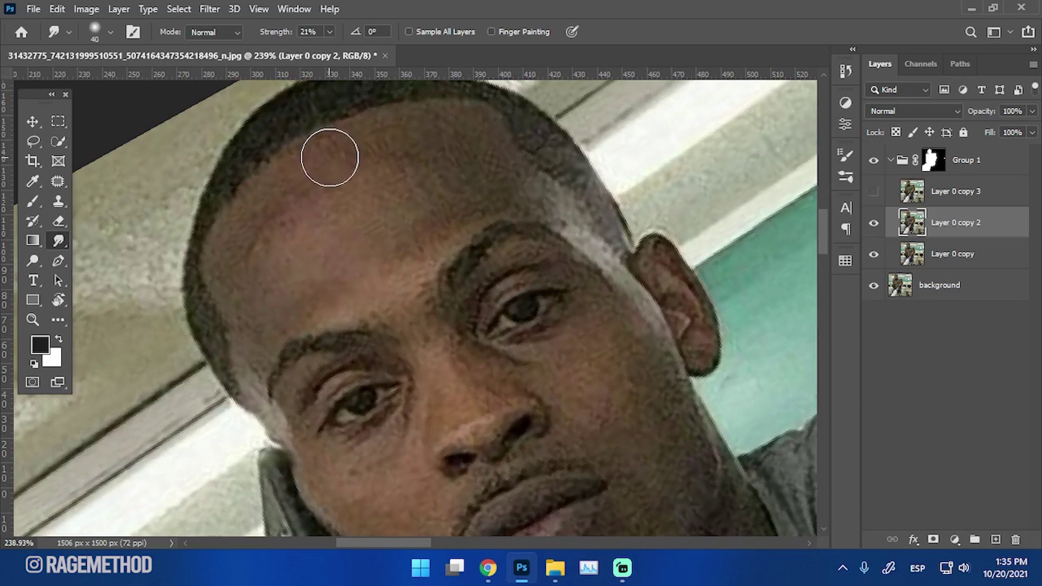
Step: Smooth the forehead skin on Layer 0 copy 2 with Smudge strokes at 21% strength
{"action": "left_click_drag", "start_coordinate": [331, 185], "coordinate": [360, 202]}
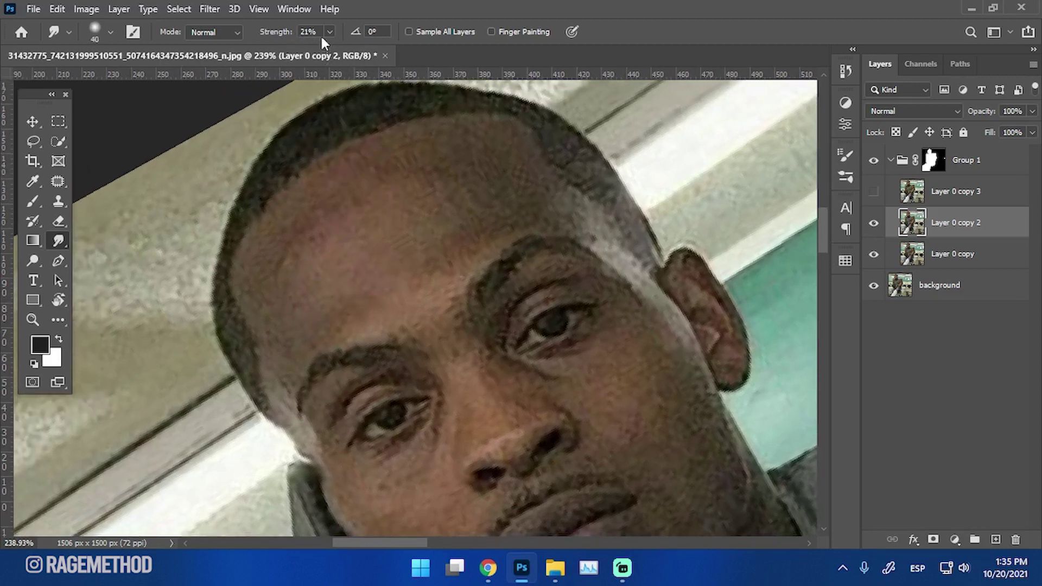
{"action": "mouse_move", "coordinate": [530, 398]}
{"action": "left_mouse_down"}
{"action": "mouse_move", "coordinate": [447, 337]}
{"action": "mouse_move", "coordinate": [423, 297]}
{"action": "left_mouse_up"}
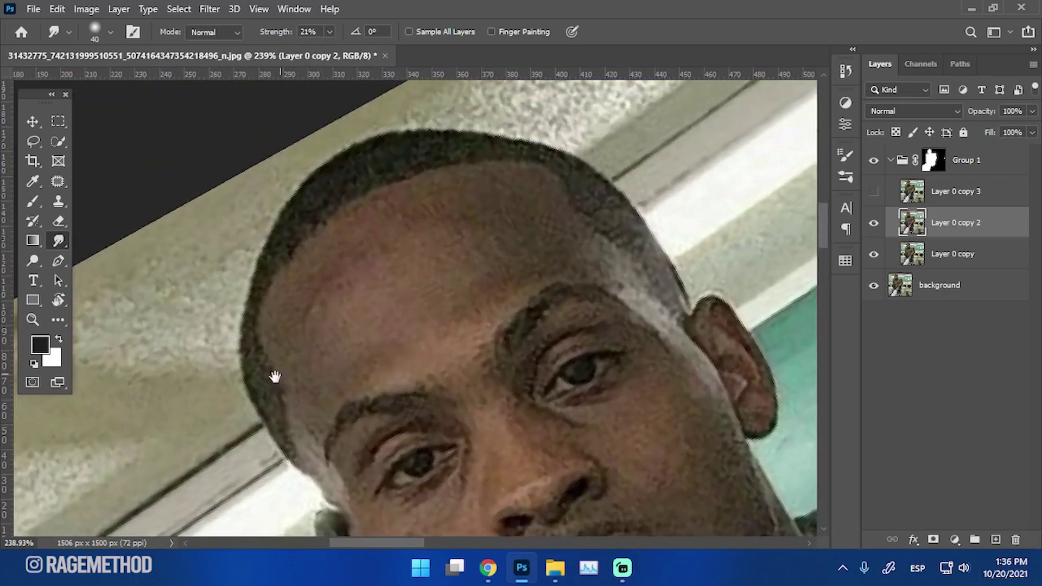
{"action": "mouse_move", "coordinate": [274, 377]}
{"action": "left_mouse_down"}
{"action": "mouse_move", "coordinate": [329, 372]}
{"action": "mouse_move", "coordinate": [323, 363]}
{"action": "mouse_move", "coordinate": [371, 404]}
{"action": "left_mouse_up"}
{"action": "key", "text": "r"}
{"action": "mouse_move", "coordinate": [421, 261]}
{"action": "left_mouse_down"}
{"action": "mouse_move", "coordinate": [471, 205]}
{"action": "mouse_move", "coordinate": [450, 281]}
{"action": "left_mouse_up"}
{"action": "mouse_move", "coordinate": [476, 251]}
{"action": "left_mouse_down"}
{"action": "mouse_move", "coordinate": [525, 210]}
{"action": "mouse_move", "coordinate": [428, 205]}
{"action": "mouse_move", "coordinate": [402, 228]}
{"action": "mouse_move", "coordinate": [450, 219]}
{"action": "mouse_move", "coordinate": [388, 308]}
{"action": "left_mouse_up"}
{"action": "left_click_drag", "start_coordinate": [399, 372], "coordinate": [419, 234]}
{"action": "key", "text": "Escape"}
{"action": "left_click_drag", "start_coordinate": [480, 367], "coordinate": [356, 280]}
{"action": "left_click_drag", "start_coordinate": [434, 281], "coordinate": [333, 330]}
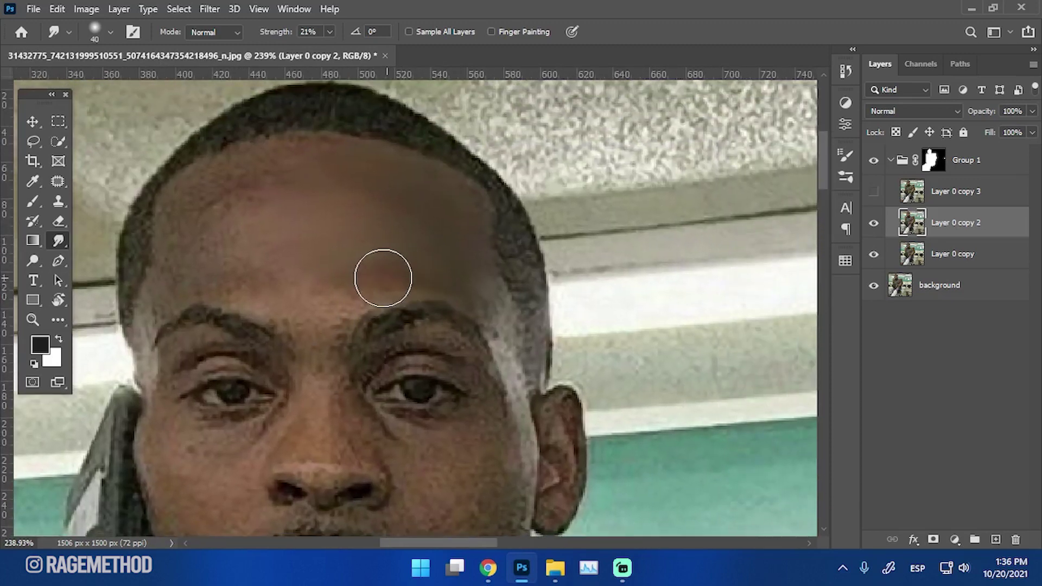
{"action": "left_click_drag", "start_coordinate": [279, 274], "coordinate": [360, 283]}
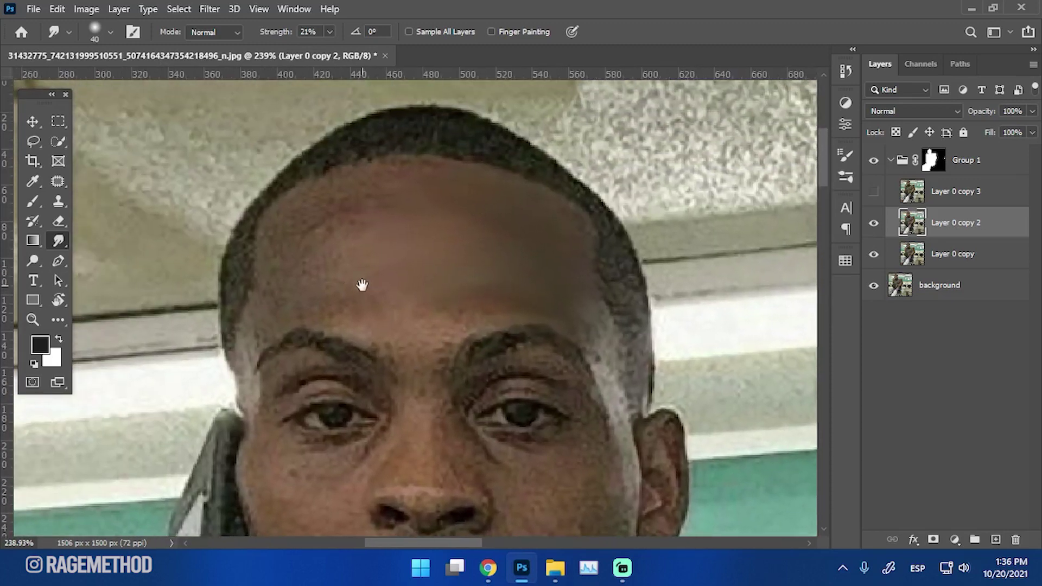
Step: Try a Smudge stroke across the forehead at 79% strength and undo it
{"action": "left_click_drag", "start_coordinate": [330, 31], "coordinate": [366, 51]}
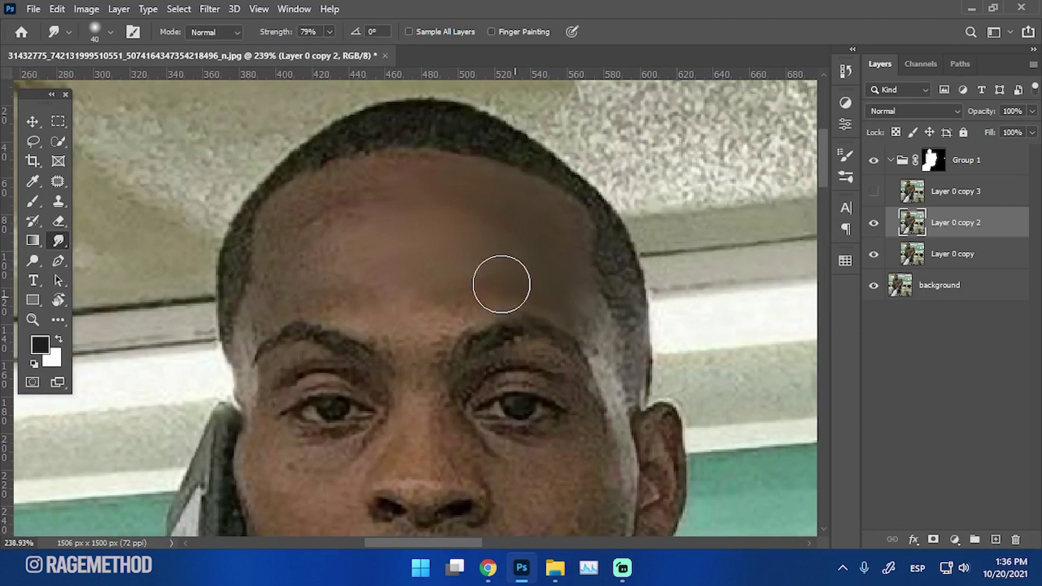
{"action": "left_click_drag", "start_coordinate": [501, 284], "coordinate": [368, 228]}
{"action": "mouse_move", "coordinate": [511, 326]}
{"action": "left_mouse_down"}
{"action": "mouse_move", "coordinate": [474, 398]}
{"action": "mouse_move", "coordinate": [454, 231]}
{"action": "mouse_move", "coordinate": [448, 351]}
{"action": "mouse_move", "coordinate": [427, 444]}
{"action": "left_mouse_up"}
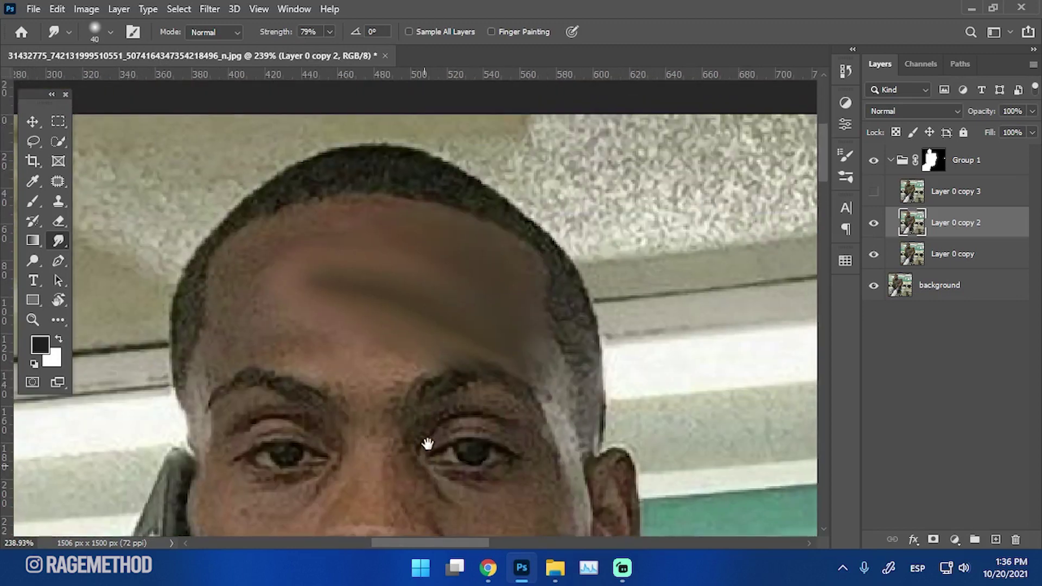
{"action": "key", "text": "ctrl+z"}
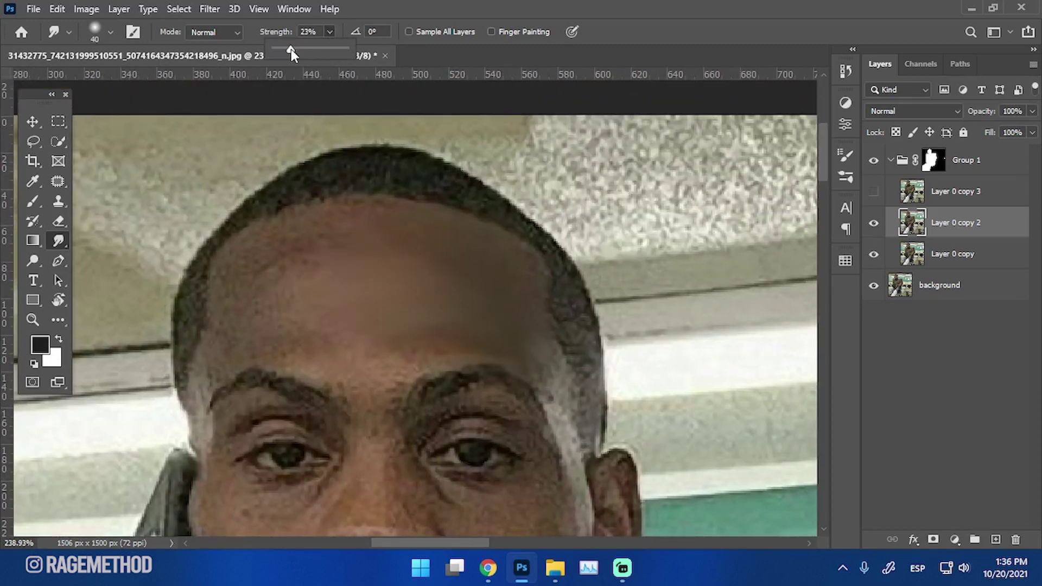
Step: Set the Smudge strength to 22% and smooth the facial skin from the nose to the chin and jawline on Layer 0 copy 2
{"action": "left_click_drag", "start_coordinate": [295, 48], "coordinate": [290, 48]}
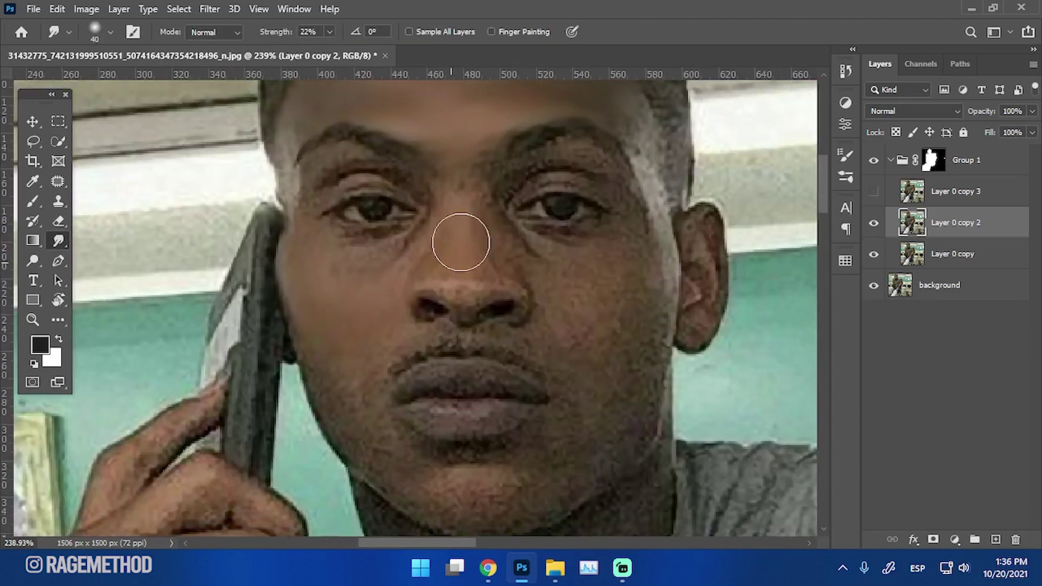
{"action": "left_click_drag", "start_coordinate": [458, 240], "coordinate": [472, 216]}
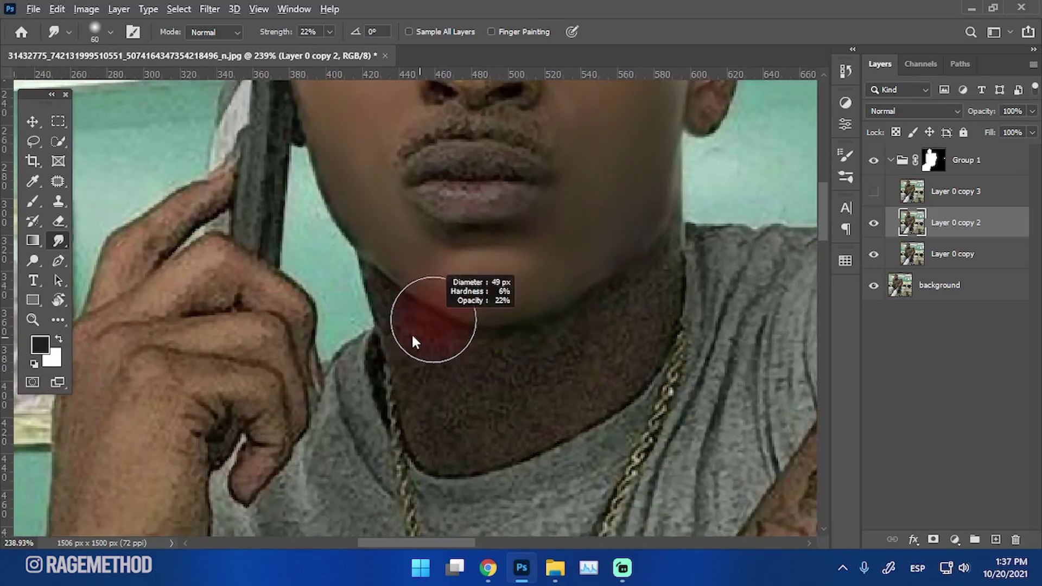
{"action": "mouse_move", "coordinate": [411, 333]}
{"action": "left_mouse_down"}
{"action": "mouse_move", "coordinate": [399, 286]}
{"action": "mouse_move", "coordinate": [474, 318]}
{"action": "mouse_move", "coordinate": [568, 313]}
{"action": "left_mouse_up"}
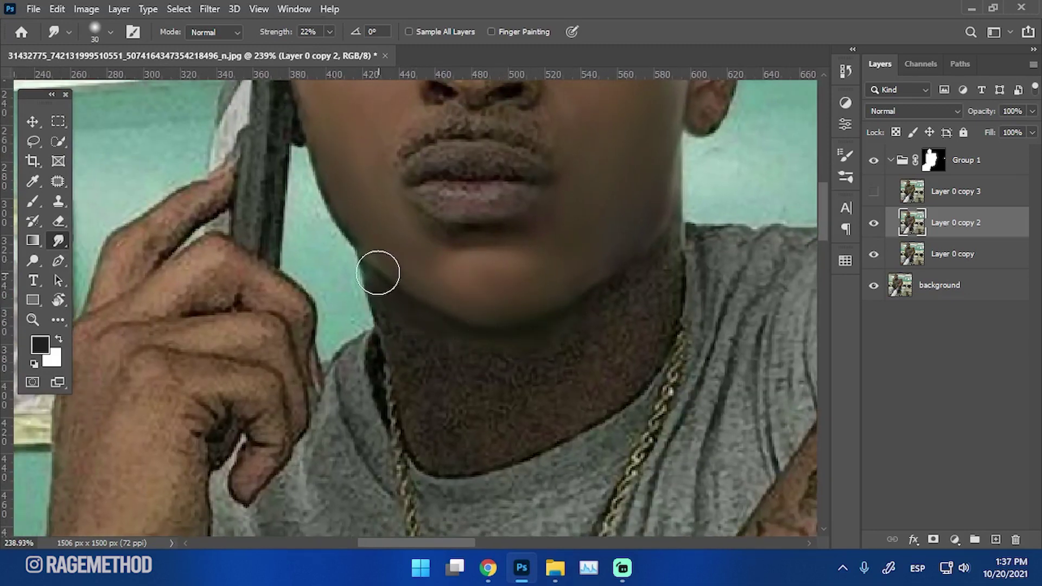
{"action": "left_click_drag", "start_coordinate": [401, 282], "coordinate": [385, 290]}
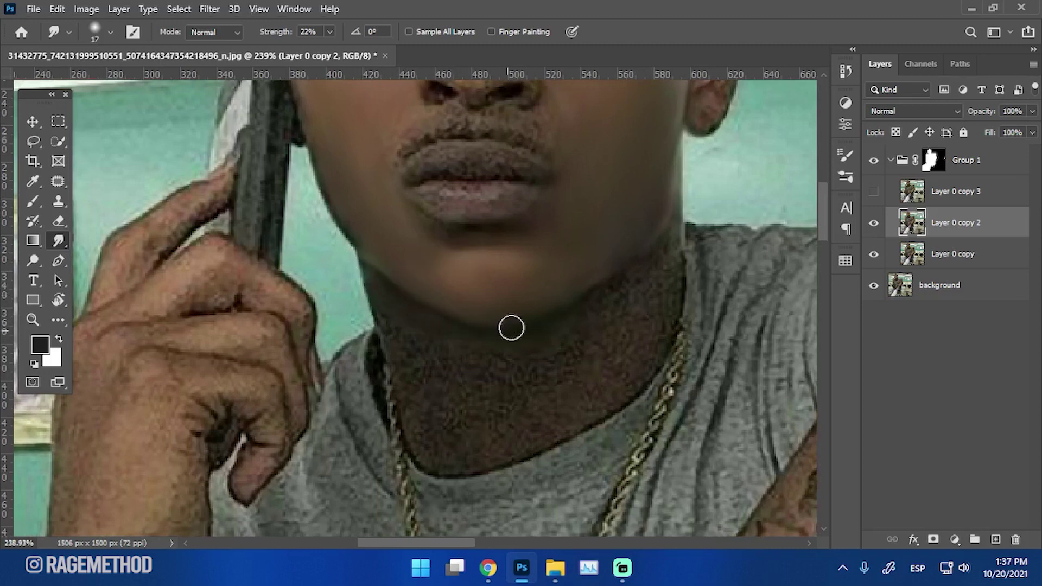
{"action": "mouse_move", "coordinate": [461, 323]}
{"action": "left_mouse_down"}
{"action": "mouse_move", "coordinate": [518, 333]}
{"action": "mouse_move", "coordinate": [537, 315]}
{"action": "left_mouse_up"}
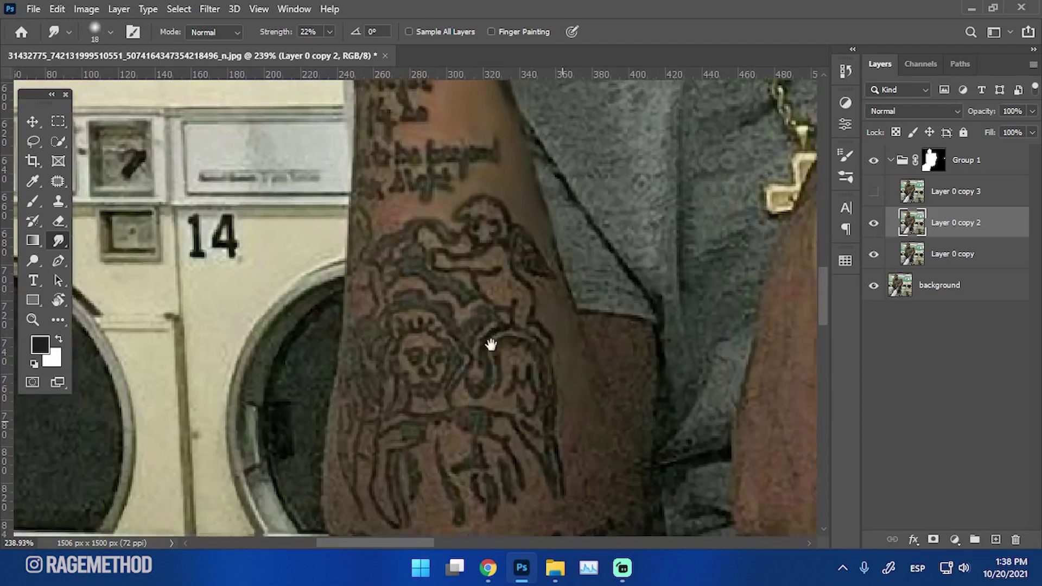
Step: Smudge the forearm skin around the tattoos and down to the elbow, keeping the tattoo lines intact
{"action": "left_click_drag", "start_coordinate": [490, 345], "coordinate": [393, 223]}
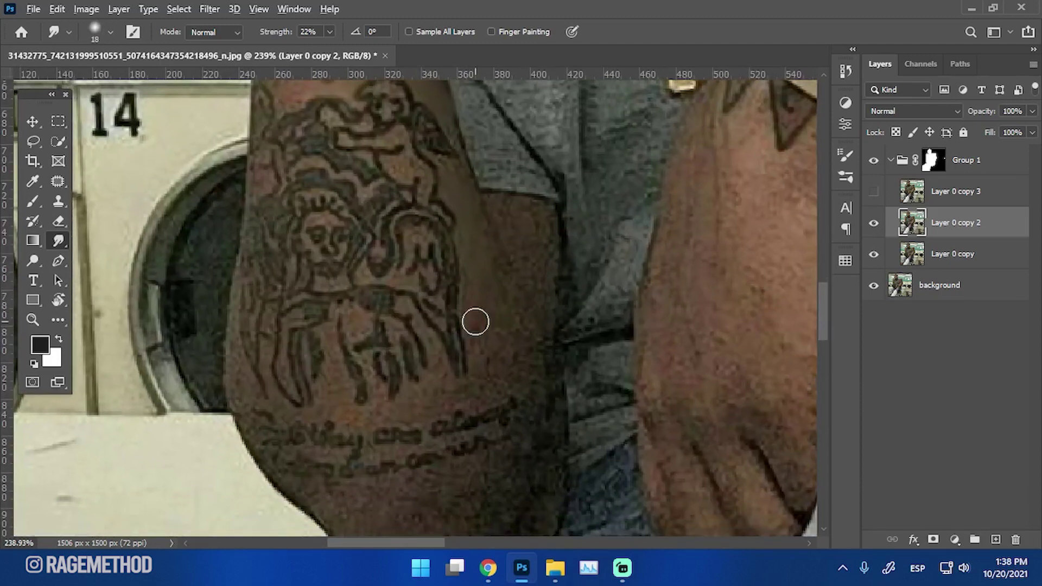
{"action": "mouse_move", "coordinate": [476, 321]}
{"action": "left_mouse_down"}
{"action": "mouse_move", "coordinate": [518, 344]}
{"action": "mouse_move", "coordinate": [507, 342]}
{"action": "left_mouse_up"}
{"action": "mouse_move", "coordinate": [497, 334]}
{"action": "left_mouse_down"}
{"action": "mouse_move", "coordinate": [504, 310]}
{"action": "mouse_move", "coordinate": [493, 265]}
{"action": "mouse_move", "coordinate": [491, 349]}
{"action": "mouse_move", "coordinate": [483, 293]}
{"action": "mouse_move", "coordinate": [521, 356]}
{"action": "mouse_move", "coordinate": [496, 372]}
{"action": "mouse_move", "coordinate": [498, 406]}
{"action": "left_mouse_up"}
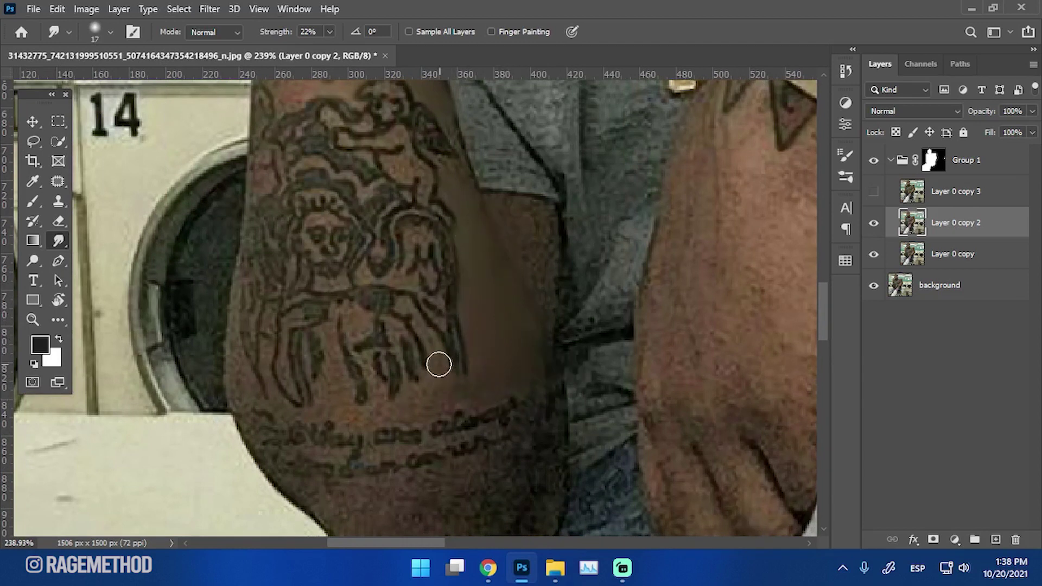
{"action": "key", "text": "r"}
{"action": "mouse_move", "coordinate": [465, 402]}
{"action": "left_mouse_down"}
{"action": "mouse_move", "coordinate": [430, 472]}
{"action": "mouse_move", "coordinate": [489, 303]}
{"action": "left_mouse_up"}
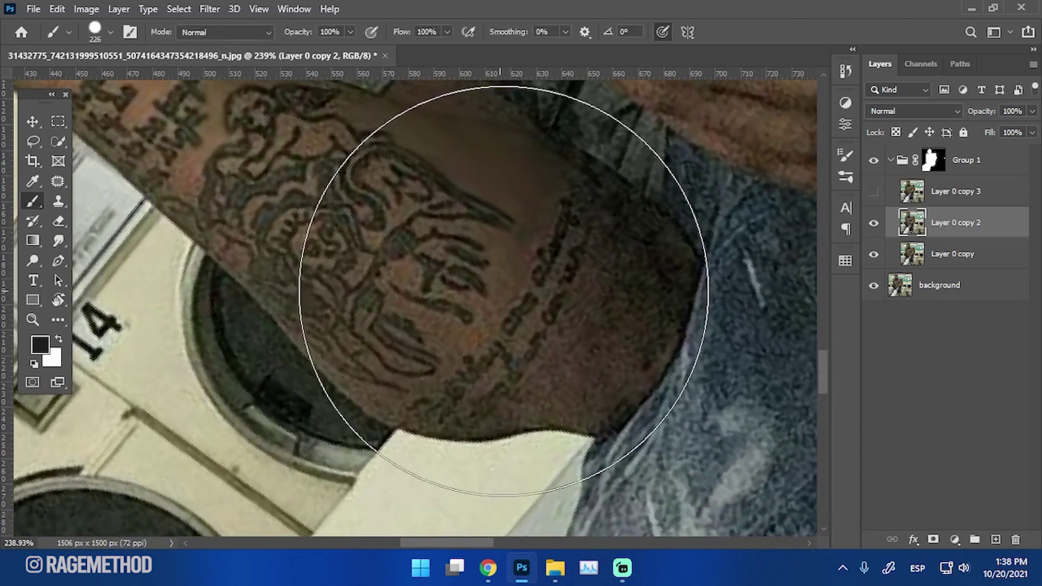
{"action": "mouse_move", "coordinate": [470, 350]}
{"action": "left_mouse_down"}
{"action": "mouse_move", "coordinate": [561, 428]}
{"action": "mouse_move", "coordinate": [595, 360]}
{"action": "left_mouse_up"}
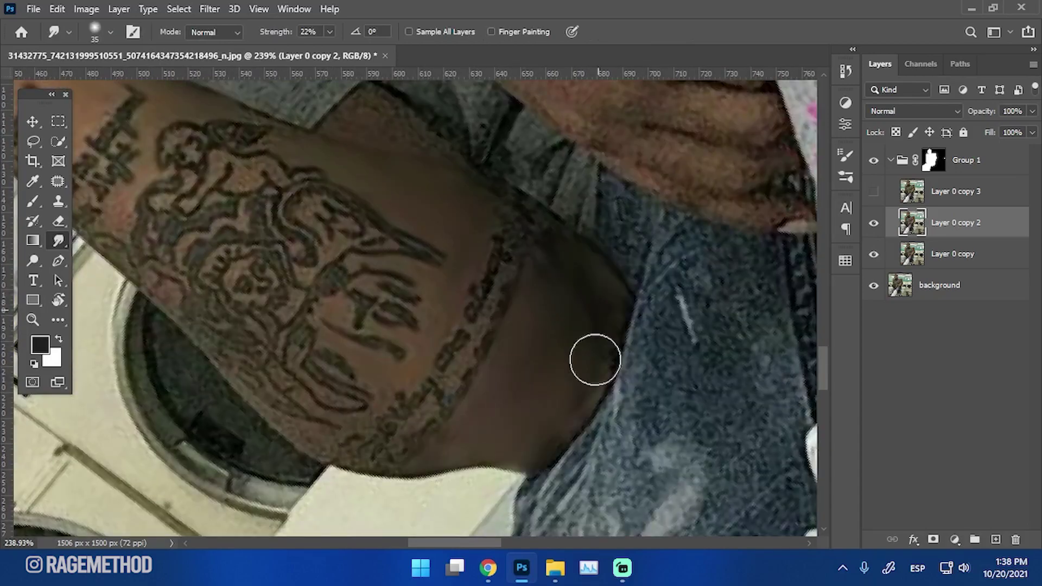
Step: Smudge the skin of the raised leg around its tattoo and the other leg below the torn shorts
{"action": "key", "text": "r"}
{"action": "left_click_drag", "start_coordinate": [353, 348], "coordinate": [344, 277]}
{"action": "scroll", "coordinate": [344, 278], "scroll_direction": "down", "scroll_amount": 8}
{"action": "left_click_drag", "start_coordinate": [552, 304], "coordinate": [512, 228]}
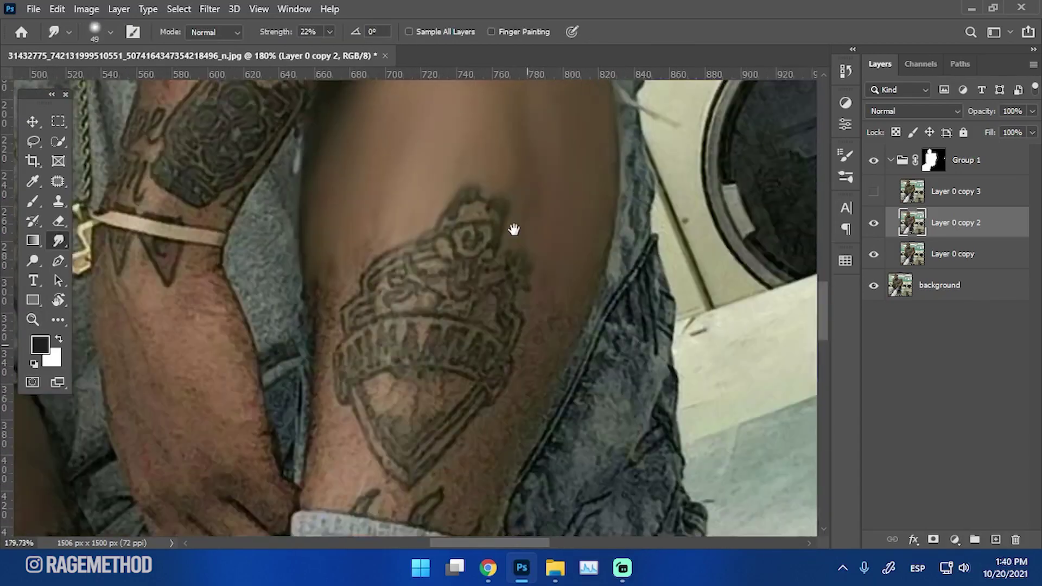
{"action": "scroll", "coordinate": [512, 228], "scroll_direction": "up", "scroll_amount": 3}
{"action": "mouse_move", "coordinate": [505, 304]}
{"action": "left_mouse_down"}
{"action": "mouse_move", "coordinate": [531, 200]}
{"action": "mouse_move", "coordinate": [623, 372]}
{"action": "left_mouse_up"}
{"action": "mouse_move", "coordinate": [548, 163]}
{"action": "left_mouse_down"}
{"action": "mouse_move", "coordinate": [596, 286]}
{"action": "mouse_move", "coordinate": [468, 412]}
{"action": "mouse_move", "coordinate": [430, 355]}
{"action": "left_mouse_up"}
{"action": "scroll", "coordinate": [430, 355], "scroll_direction": "up", "scroll_amount": 5}
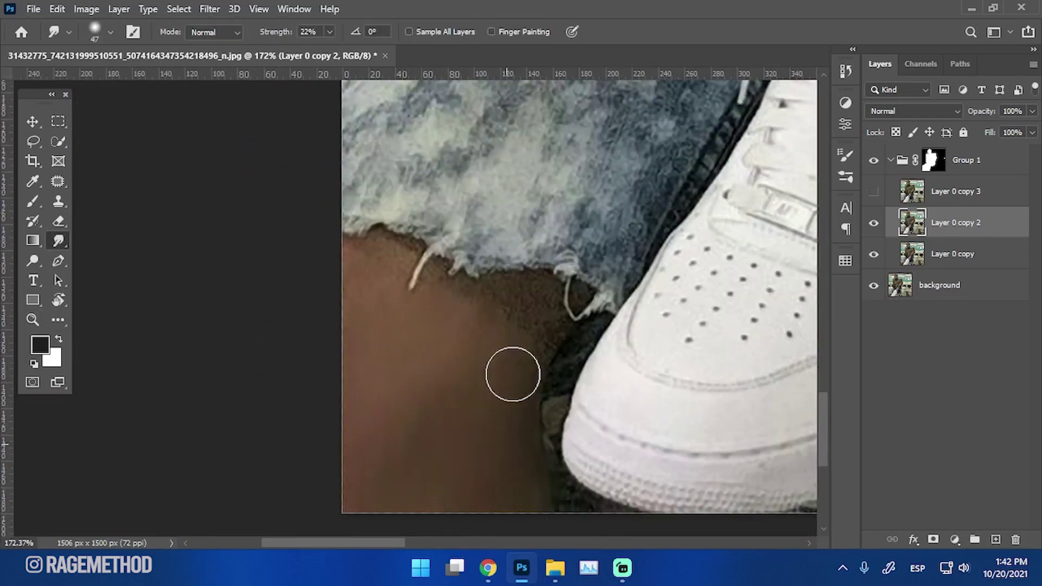
{"action": "mouse_move", "coordinate": [422, 424]}
{"action": "left_mouse_down"}
{"action": "mouse_move", "coordinate": [581, 265]}
{"action": "mouse_move", "coordinate": [396, 199]}
{"action": "left_mouse_up"}
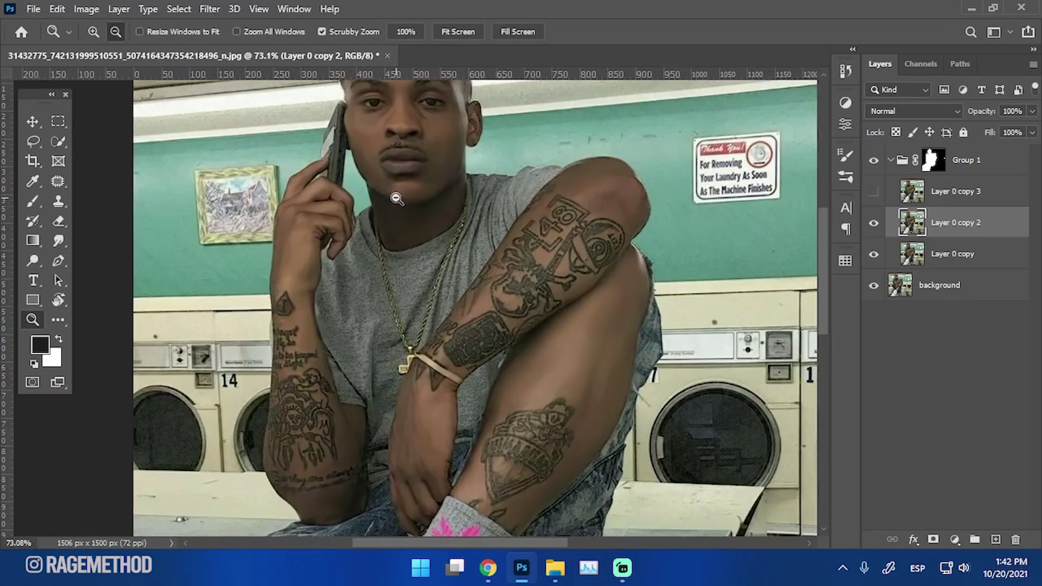
Step: Examine the smudged skin on the face, arms and legs up close, and fit the whole image on screen
{"action": "scroll", "coordinate": [399, 270], "scroll_direction": "up", "scroll_amount": 8}
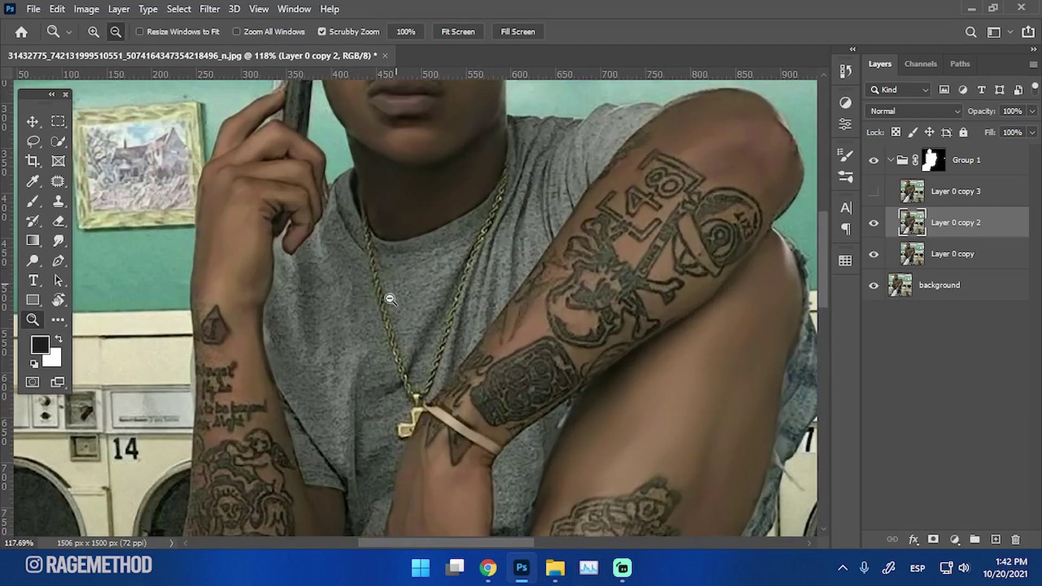
{"action": "scroll", "coordinate": [374, 305], "scroll_direction": "down", "scroll_amount": 8}
{"action": "scroll", "coordinate": [383, 275], "scroll_direction": "up", "scroll_amount": 6}
{"action": "scroll", "coordinate": [383, 277], "scroll_direction": "down", "scroll_amount": 19}
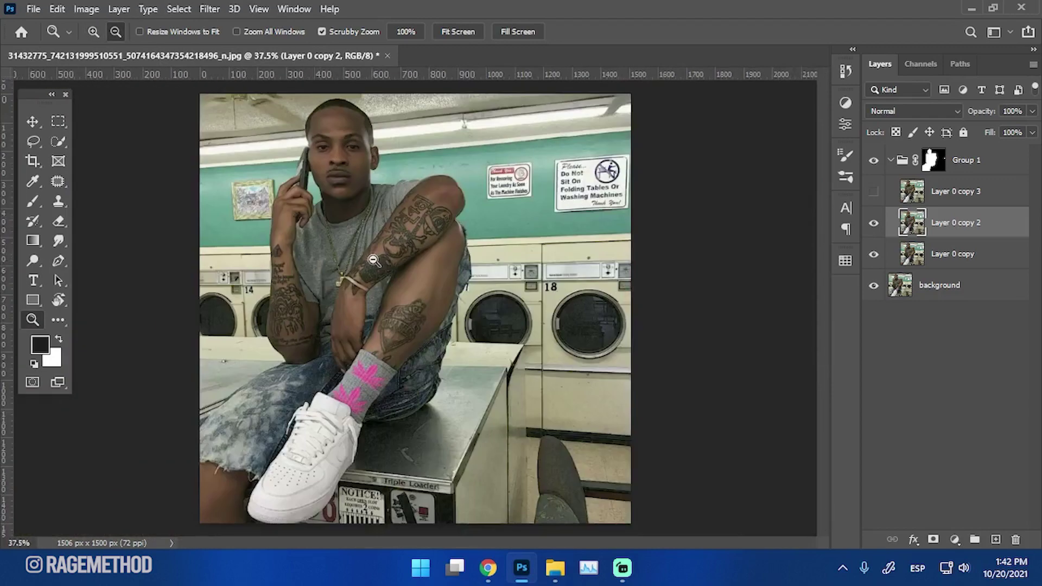
{"action": "scroll", "coordinate": [220, 470], "scroll_direction": "up", "scroll_amount": 14}
{"action": "scroll", "coordinate": [212, 464], "scroll_direction": "up", "scroll_amount": 6}
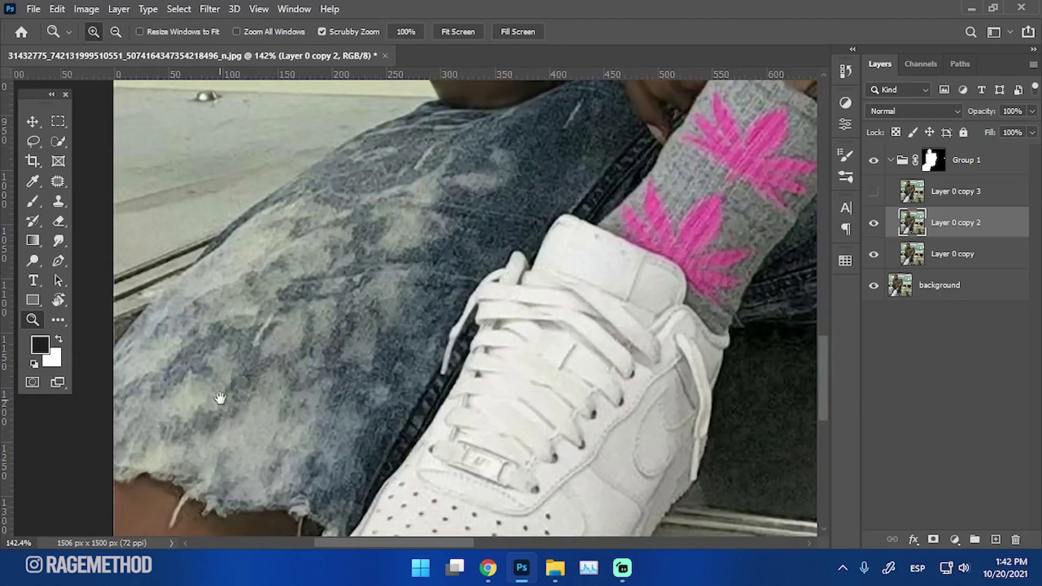
{"action": "left_click_drag", "start_coordinate": [221, 398], "coordinate": [268, 288]}
{"action": "scroll", "coordinate": [258, 294], "scroll_direction": "down", "scroll_amount": 6}
{"action": "scroll", "coordinate": [220, 329], "scroll_direction": "up", "scroll_amount": 5}
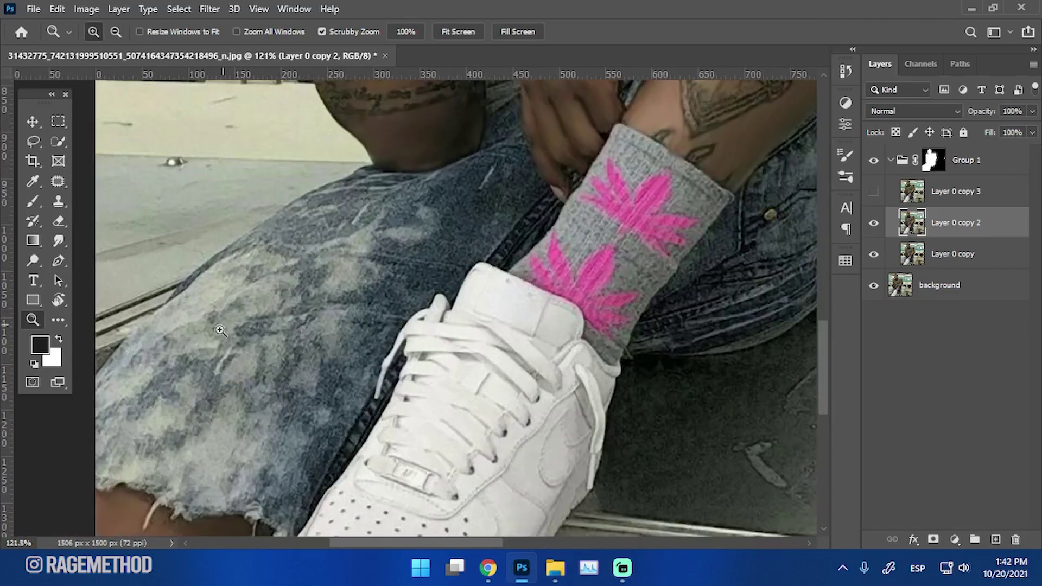
{"action": "left_click_drag", "start_coordinate": [221, 319], "coordinate": [187, 300]}
{"action": "left_click_drag", "start_coordinate": [334, 103], "coordinate": [319, 288]}
{"action": "left_click_drag", "start_coordinate": [345, 135], "coordinate": [302, 339]}
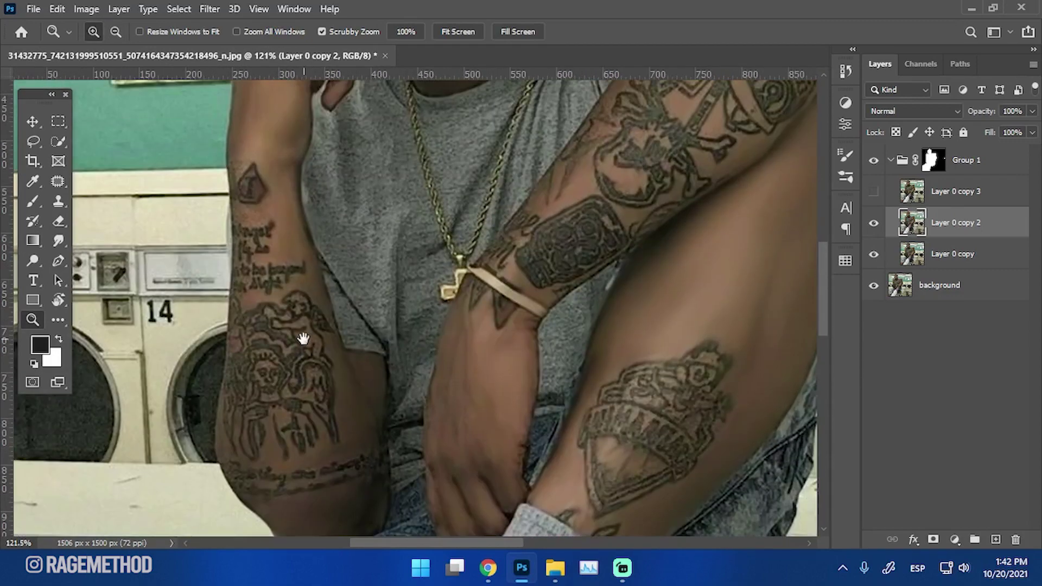
{"action": "left_click_drag", "start_coordinate": [384, 204], "coordinate": [289, 322]}
{"action": "scroll", "coordinate": [286, 302], "scroll_direction": "down", "scroll_amount": 3}
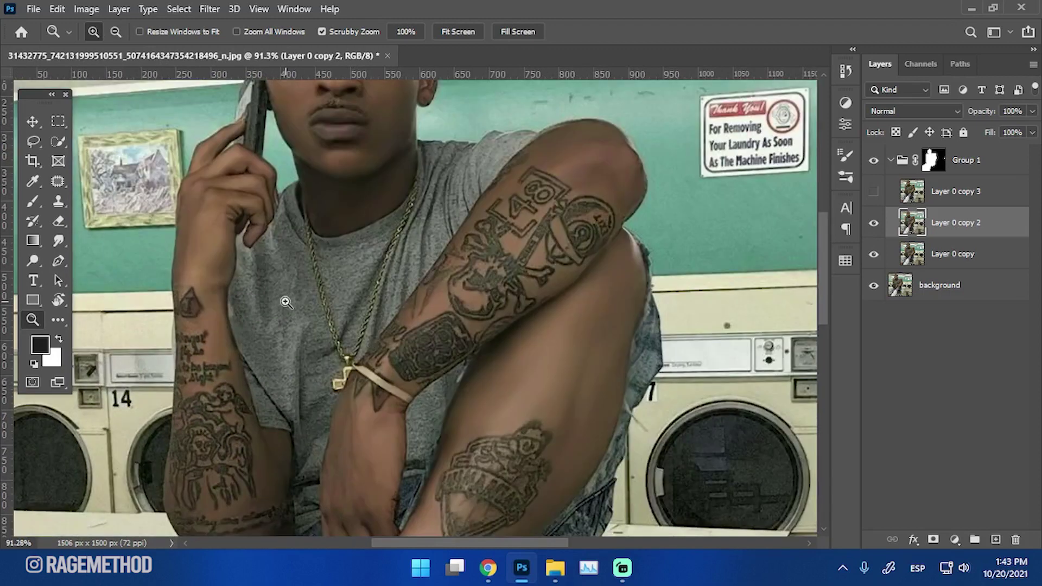
{"action": "scroll", "coordinate": [286, 302], "scroll_direction": "down", "scroll_amount": 4}
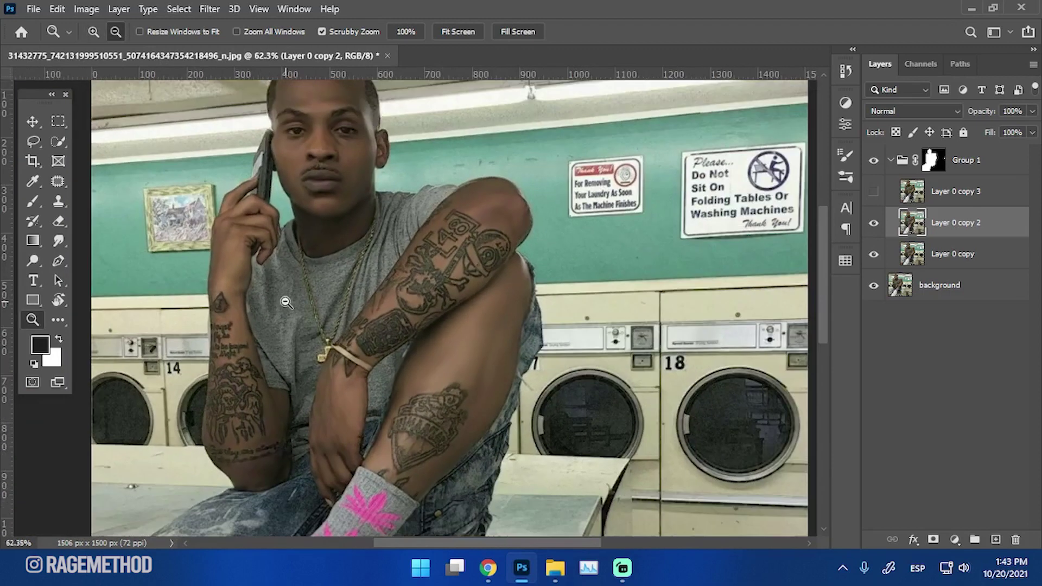
{"action": "scroll", "coordinate": [310, 188], "scroll_direction": "up", "scroll_amount": 3}
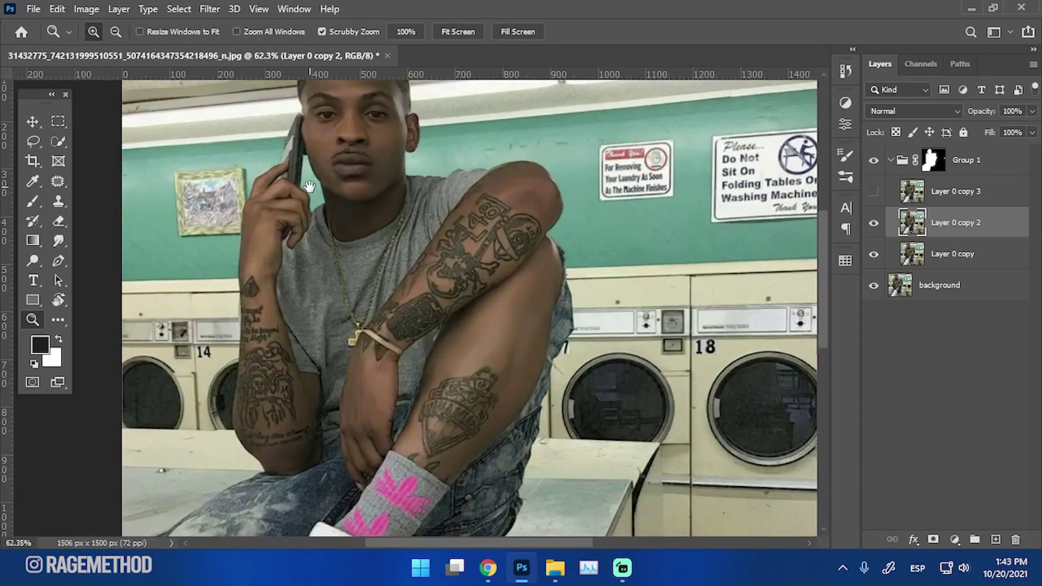
{"action": "scroll", "coordinate": [309, 187], "scroll_direction": "down", "scroll_amount": 3}
{"action": "right_click", "coordinate": [477, 263]}
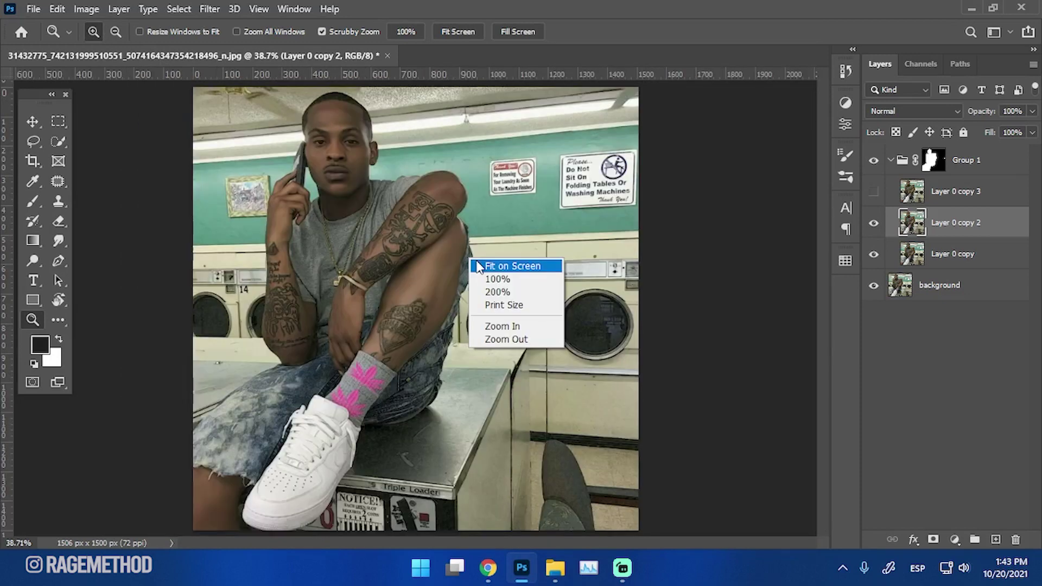
{"action": "left_click", "coordinate": [964, 364]}
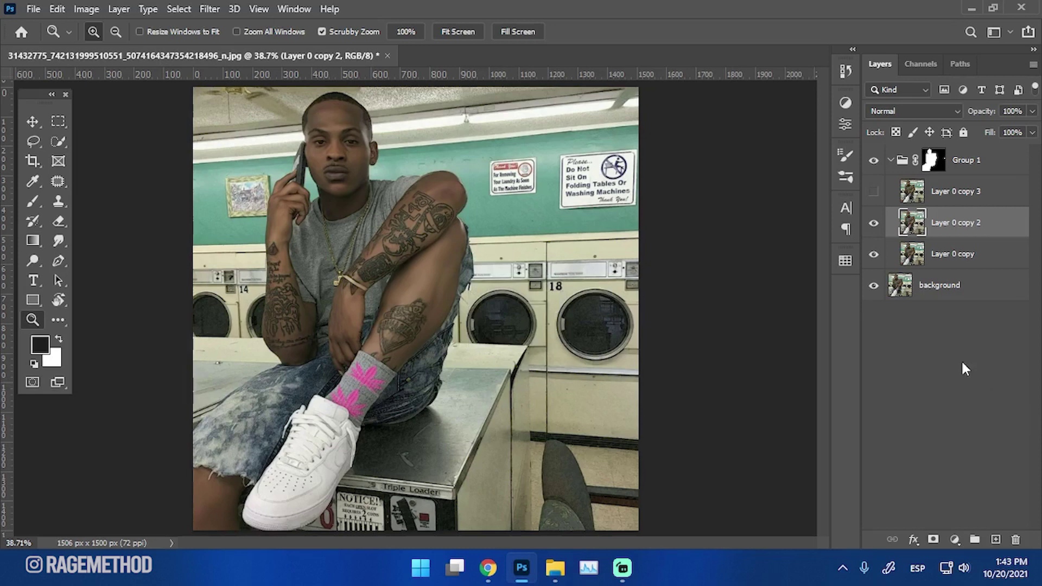
{"action": "right_click", "coordinate": [453, 200]}
{"action": "left_click", "coordinate": [489, 208]}
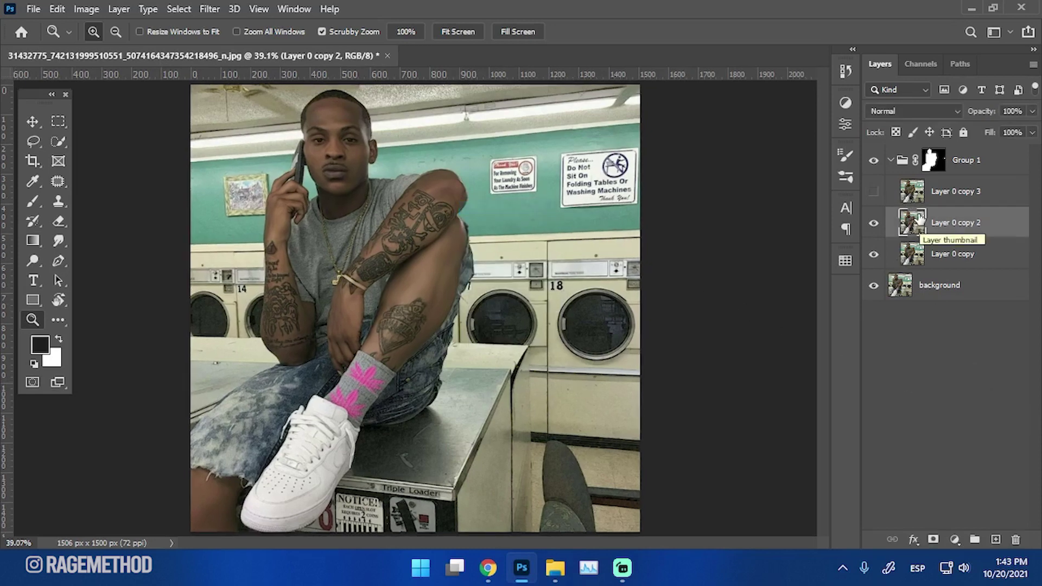
Step: Show Layer 0 copy 3 and add a Hue/Saturation adjustment above it with Saturation at -100
{"action": "left_click", "coordinate": [906, 196]}
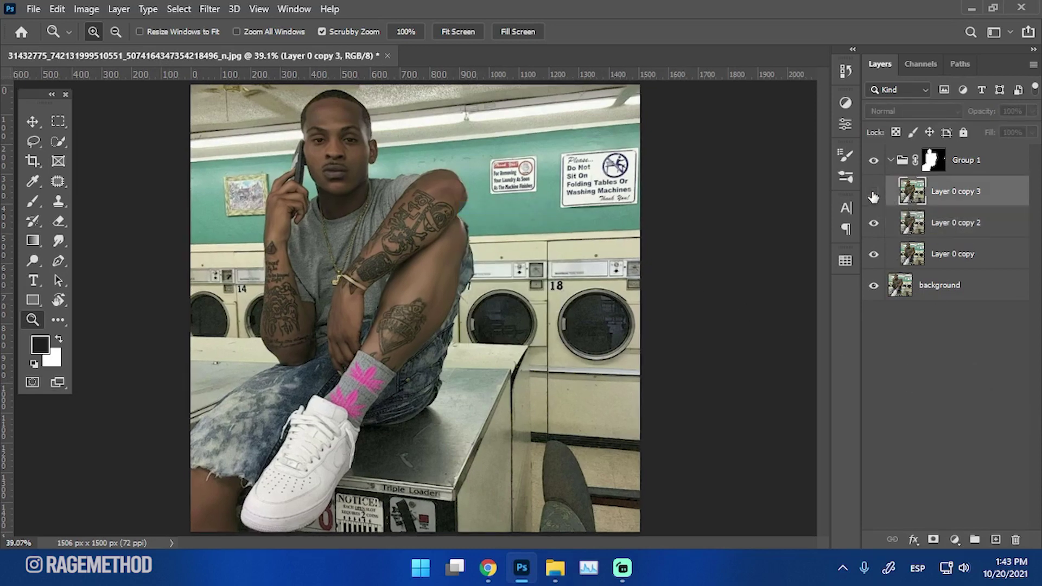
{"action": "left_click", "coordinate": [874, 191]}
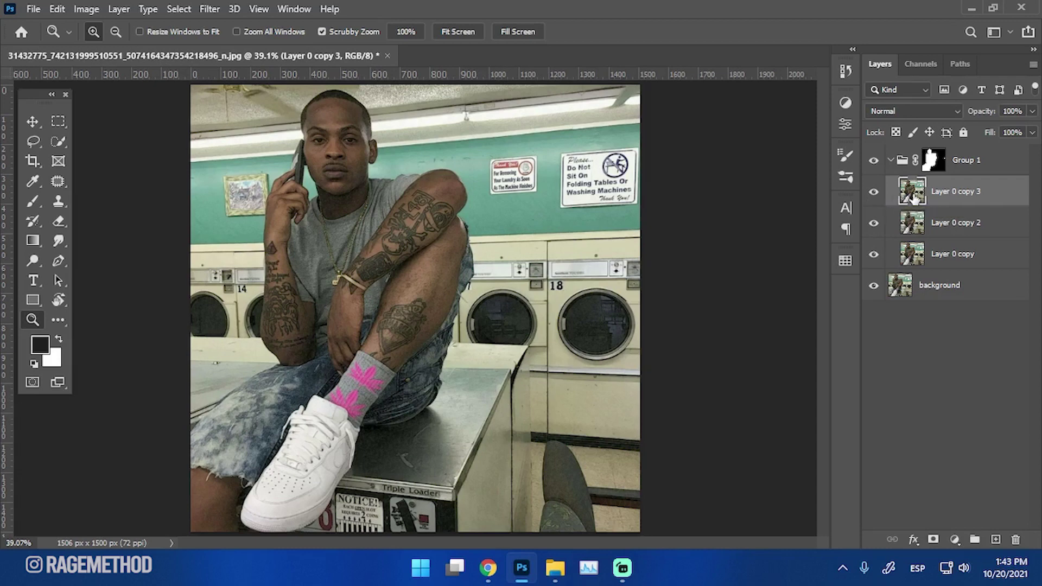
{"action": "left_click", "coordinate": [845, 103]}
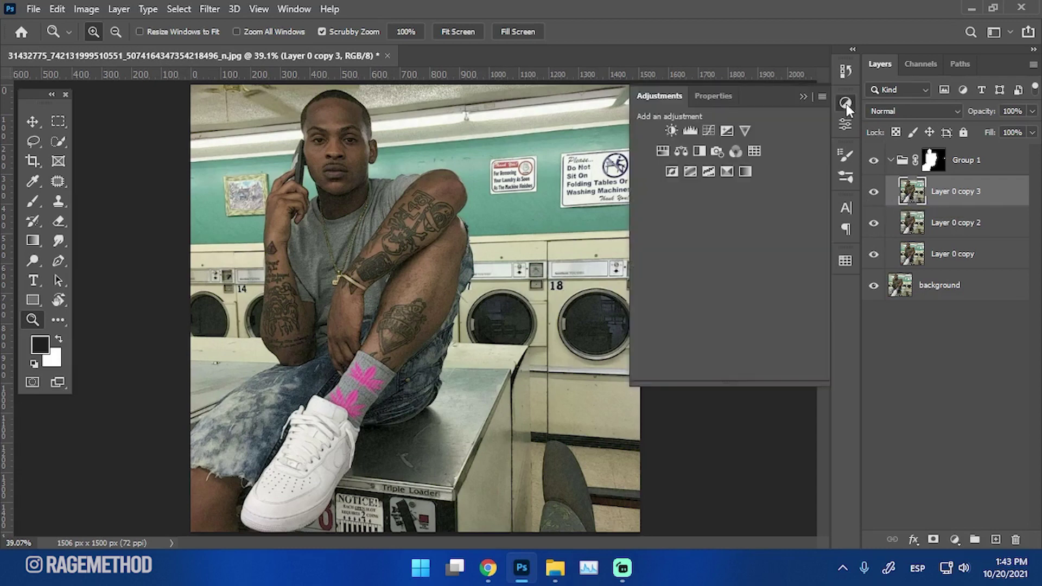
{"action": "left_click", "coordinate": [664, 151]}
{"action": "left_click_drag", "start_coordinate": [728, 236], "coordinate": [633, 235]}
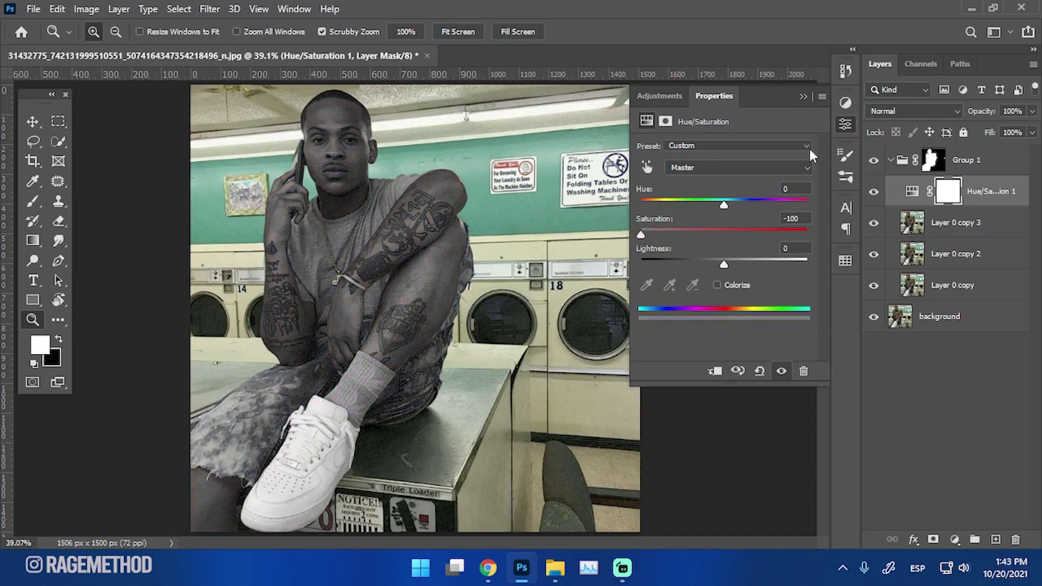
{"action": "left_click", "coordinate": [804, 97]}
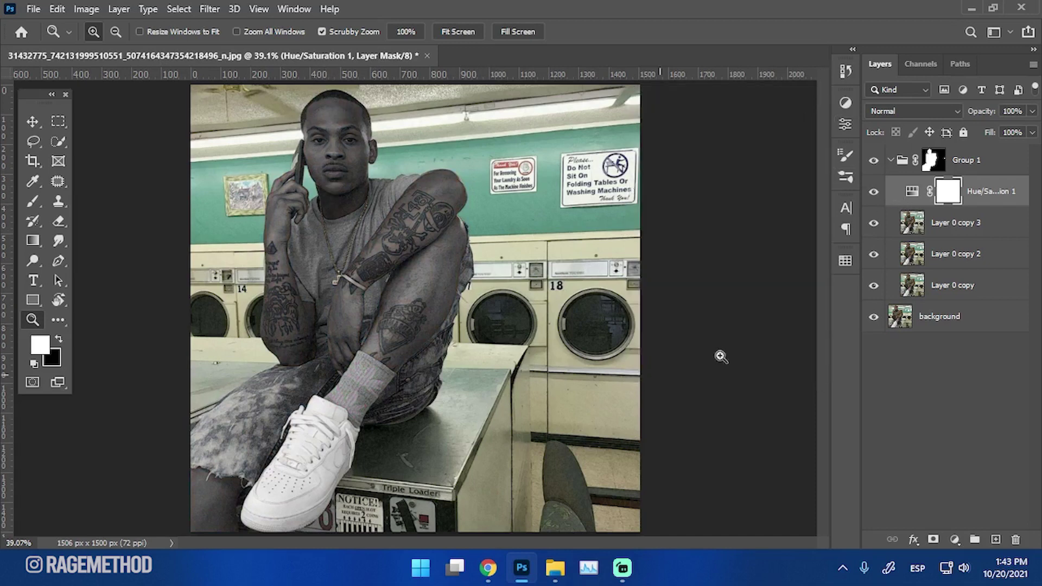
Step: Add a Selective Color adjustment directly above Layer 0 copy 3 and adjust the Cyan amount of its Yellows
{"action": "left_click", "coordinate": [967, 237]}
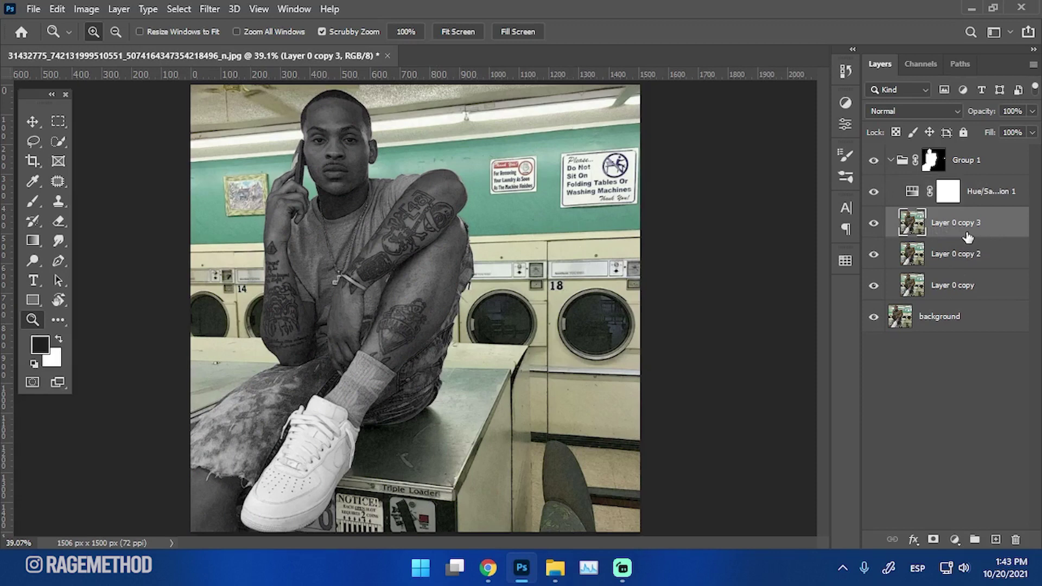
{"action": "left_click", "coordinate": [850, 98]}
{"action": "left_click", "coordinate": [727, 171]}
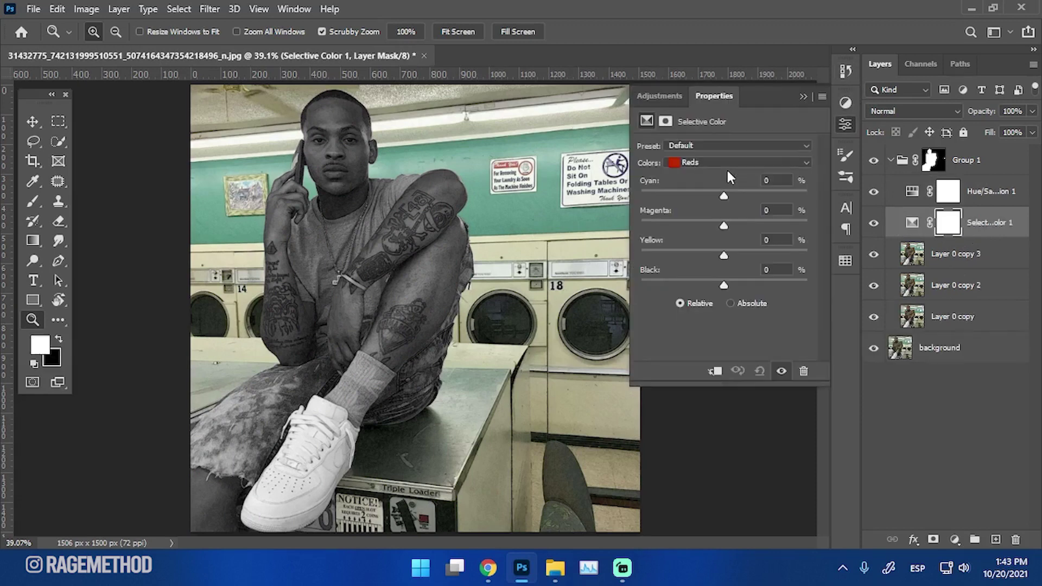
{"action": "left_click", "coordinate": [738, 162]}
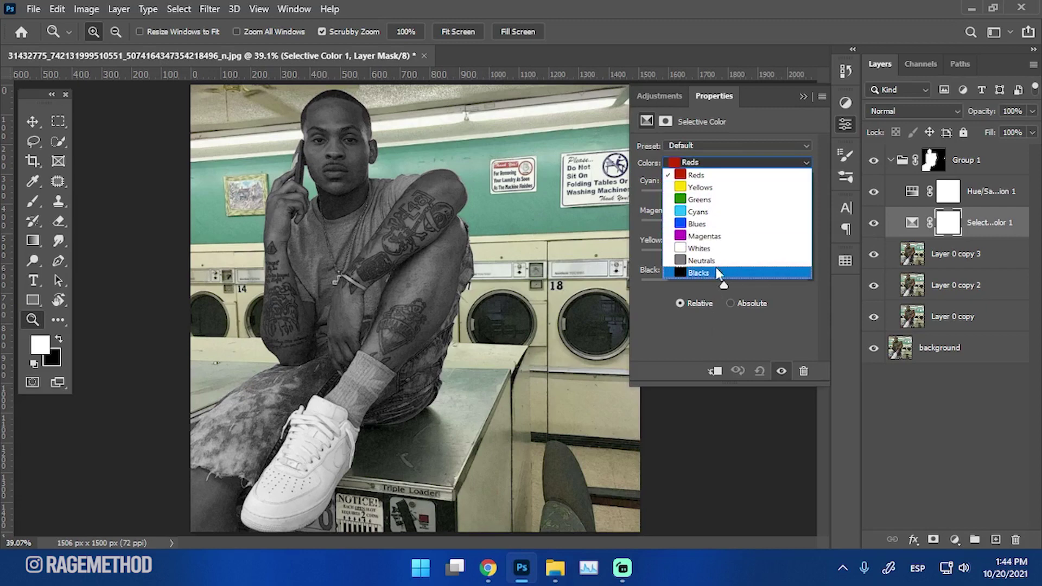
{"action": "left_click", "coordinate": [700, 188]}
{"action": "left_click_drag", "start_coordinate": [723, 196], "coordinate": [688, 196]}
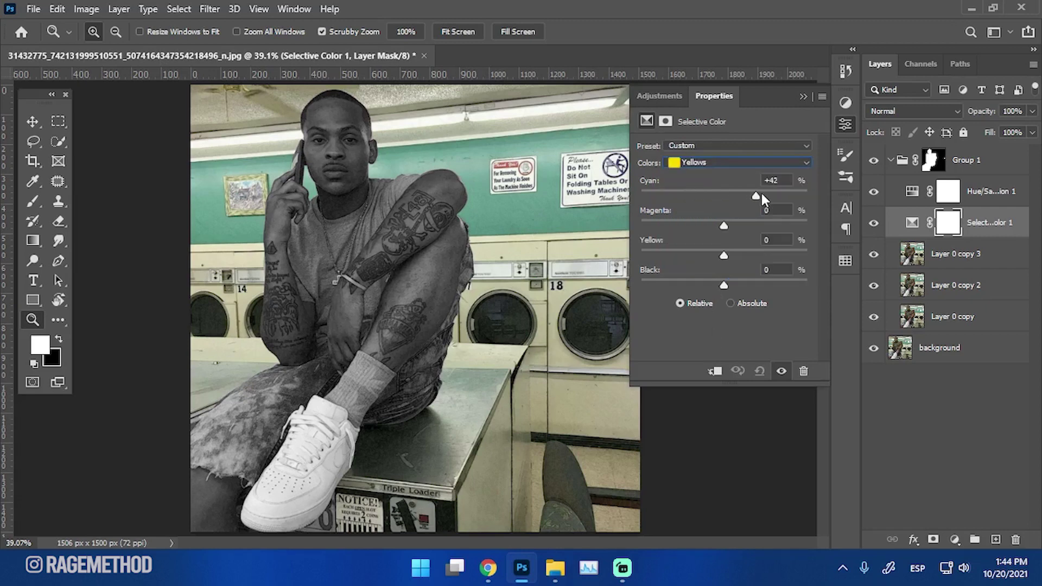
{"action": "left_click_drag", "start_coordinate": [761, 195], "coordinate": [694, 198]}
Step: Set Cyan to +100% for the Whites in the Selective Color adjustment, raise their Magenta and adjust their Yellow
{"action": "left_click", "coordinate": [727, 161]}
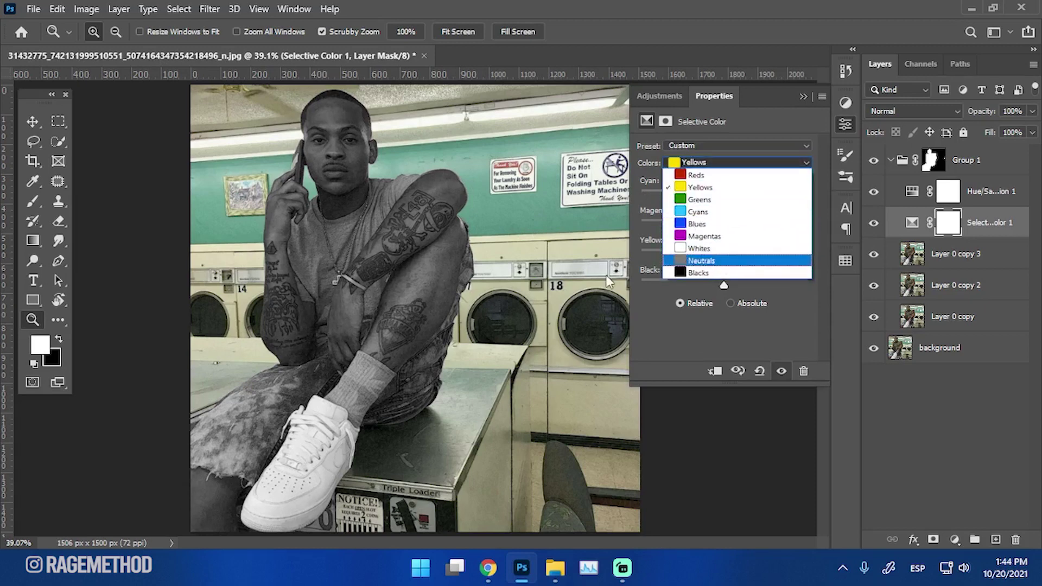
{"action": "left_click", "coordinate": [722, 248]}
{"action": "left_click_drag", "start_coordinate": [773, 196], "coordinate": [808, 196]}
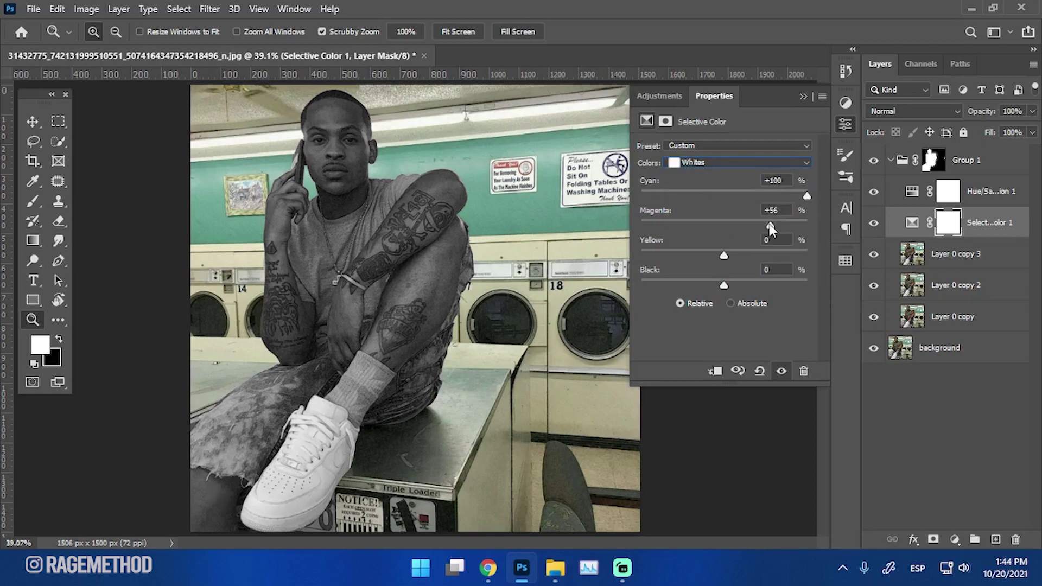
{"action": "left_click_drag", "start_coordinate": [694, 225], "coordinate": [779, 224]}
{"action": "left_click_drag", "start_coordinate": [723, 255], "coordinate": [737, 277]}
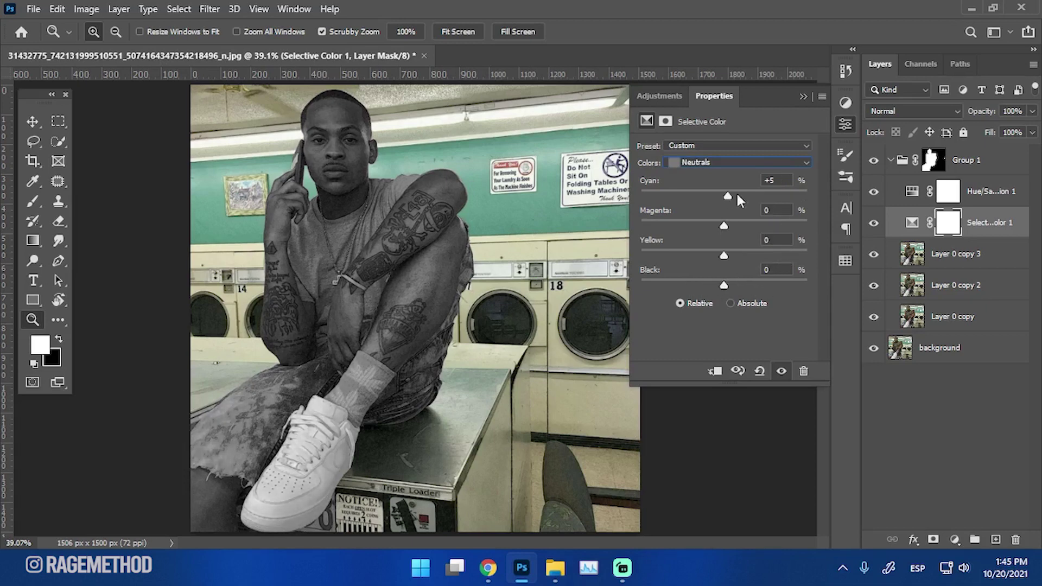
Step: For the Blacks in the Selective Color adjustment, set Cyan +12%, Magenta +7% and Yellow +19%, and lower Black slightly
{"action": "left_click", "coordinate": [747, 163]}
{"action": "left_click", "coordinate": [714, 271]}
{"action": "left_click_drag", "start_coordinate": [724, 195], "coordinate": [738, 195]}
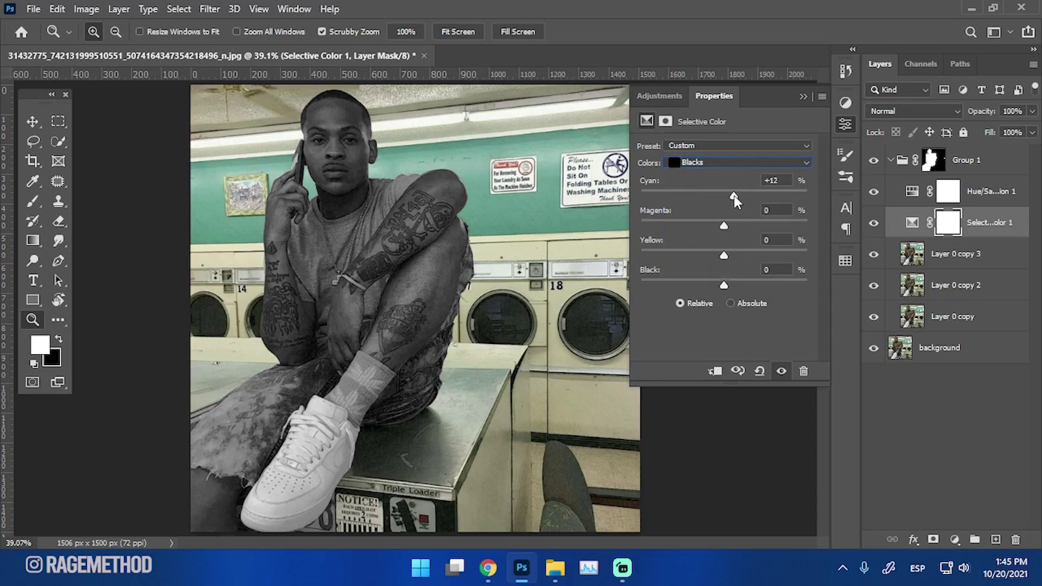
{"action": "key", "text": "alt"}
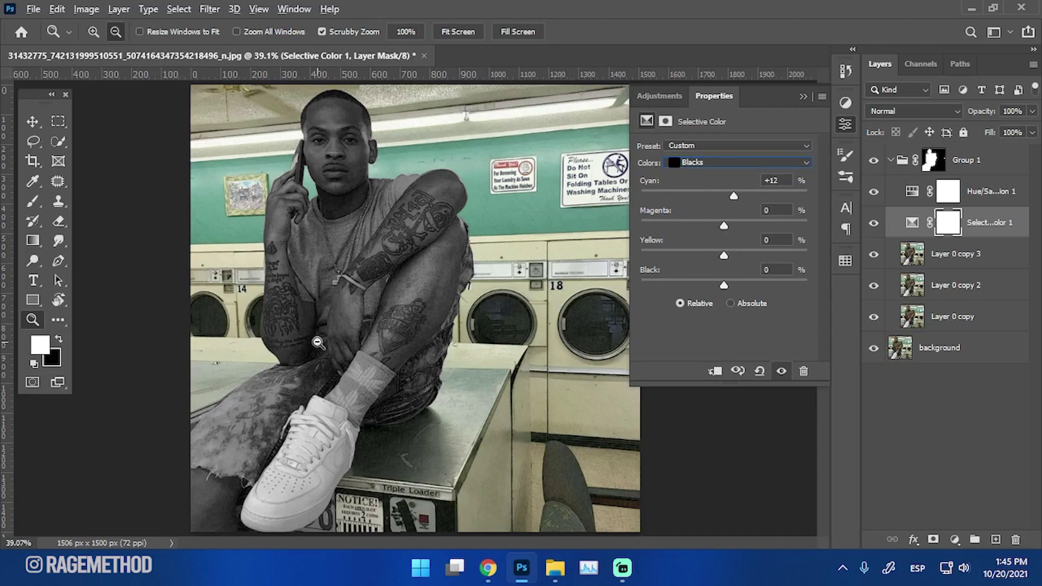
{"action": "key", "text": "alt"}
{"action": "mouse_move", "coordinate": [306, 346]}
{"action": "left_mouse_down"}
{"action": "mouse_move", "coordinate": [332, 332]}
{"action": "mouse_move", "coordinate": [305, 309]}
{"action": "mouse_move", "coordinate": [304, 342]}
{"action": "left_mouse_up"}
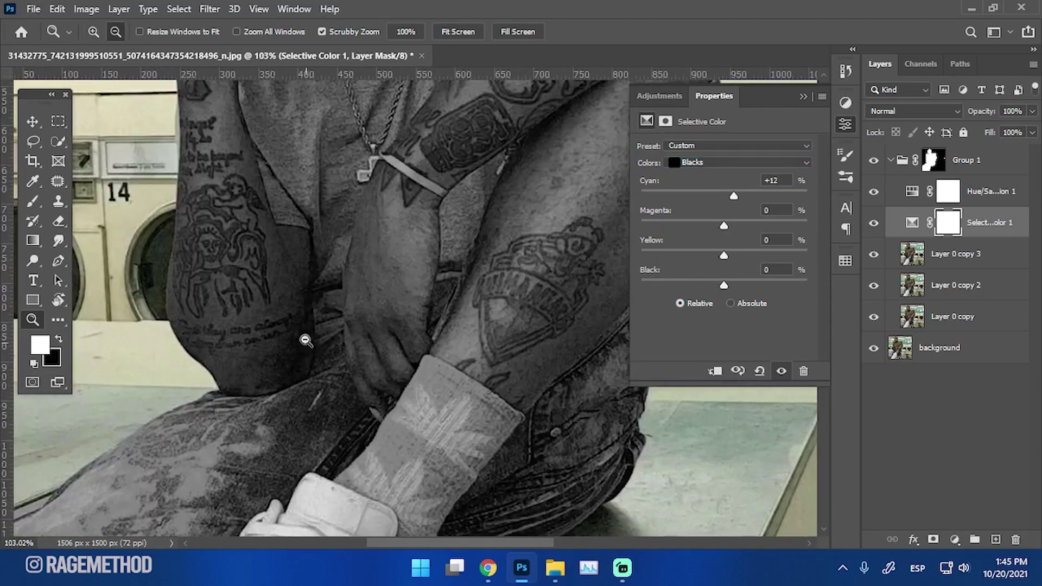
{"action": "scroll", "coordinate": [306, 302], "scroll_direction": "down", "scroll_amount": 15}
{"action": "scroll", "coordinate": [336, 307], "scroll_direction": "up", "scroll_amount": 5}
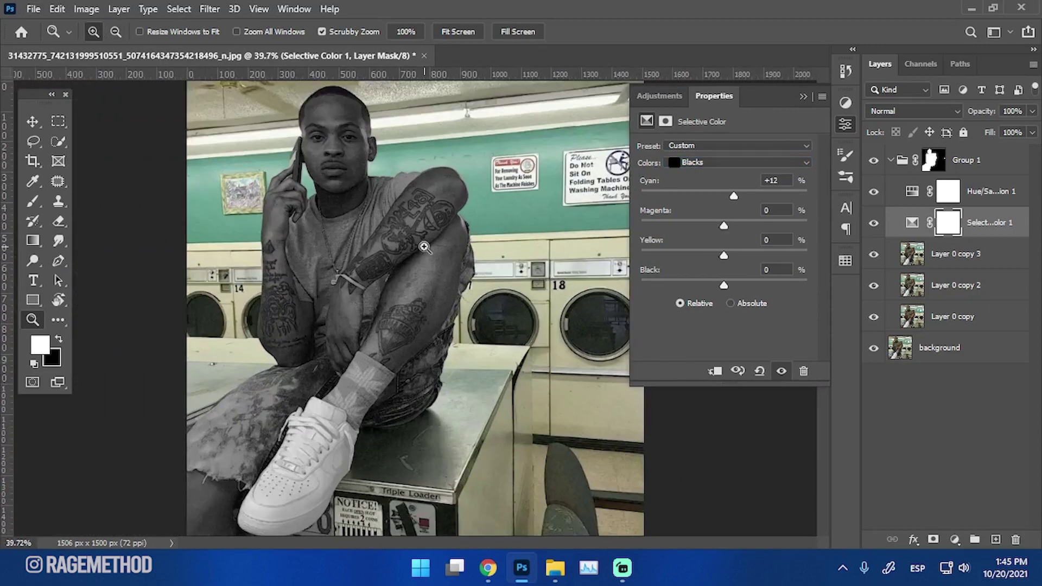
{"action": "key", "text": "ctrl+0"}
{"action": "left_click_drag", "start_coordinate": [730, 228], "coordinate": [741, 255]}
{"action": "mouse_move", "coordinate": [724, 284]}
{"action": "left_mouse_down"}
{"action": "mouse_move", "coordinate": [703, 288]}
{"action": "mouse_move", "coordinate": [722, 285]}
{"action": "left_mouse_up"}
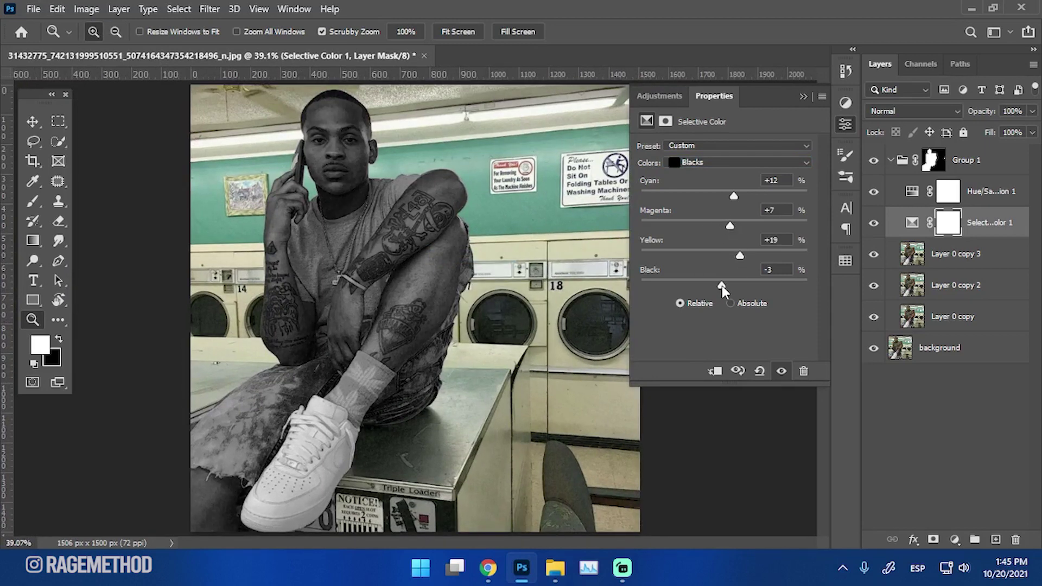
Step: Fine-tune the colour amounts of the Neutrals in the Selective Color adjustment
{"action": "left_click", "coordinate": [744, 162]}
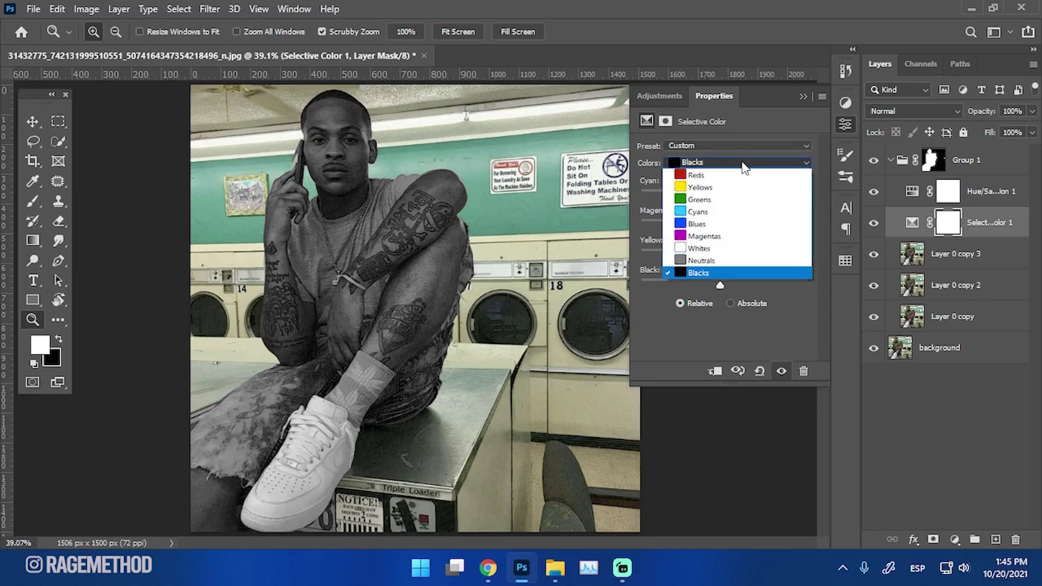
{"action": "left_click", "coordinate": [720, 261]}
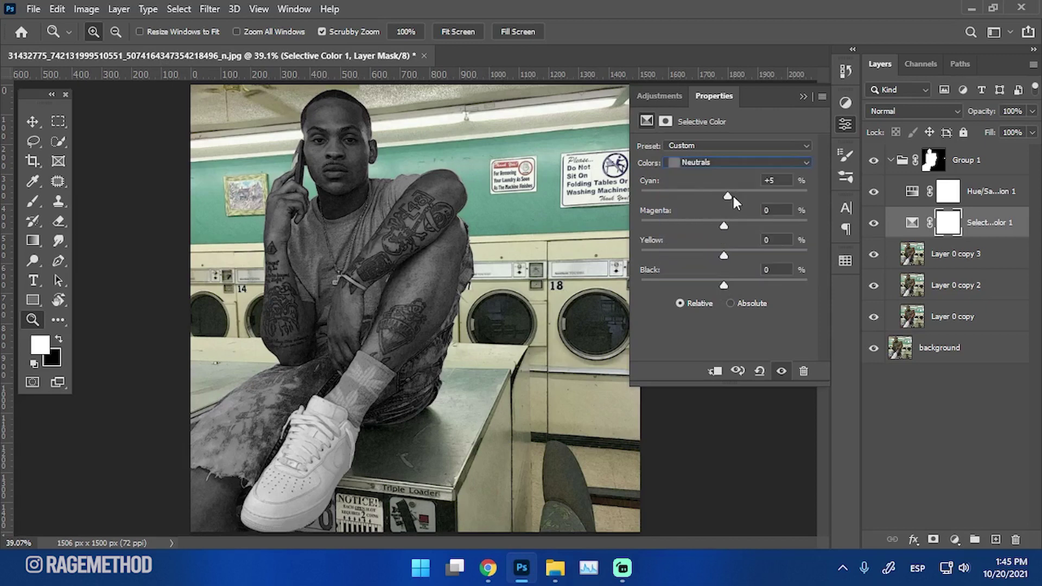
{"action": "left_click_drag", "start_coordinate": [731, 197], "coordinate": [725, 285]}
{"action": "left_click", "coordinate": [806, 96]}
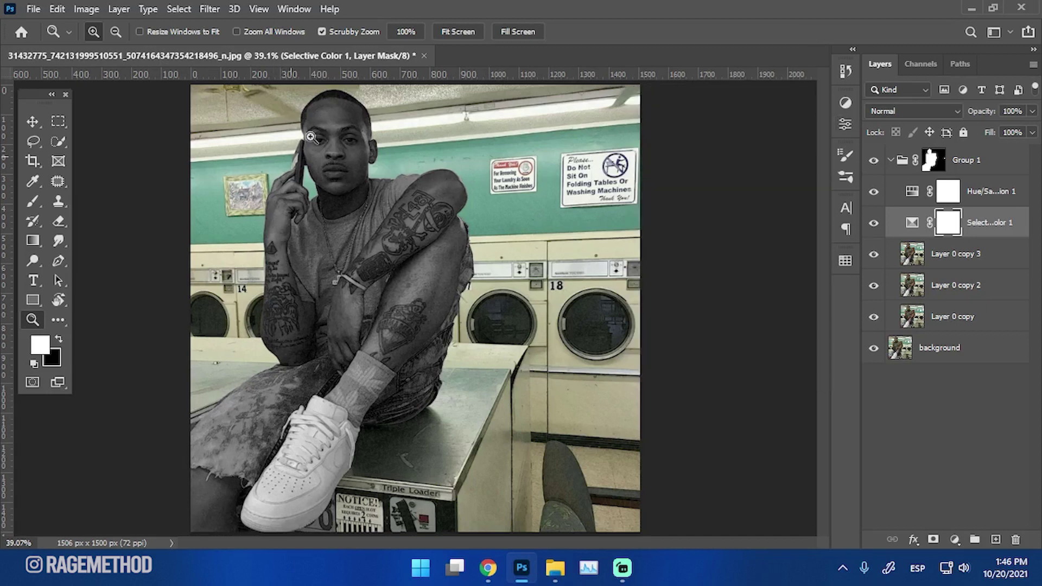
Step: Add a Curves adjustment above the Selective Color layer and brighten the upper midtones with a point at input 154, output 189
{"action": "left_click", "coordinate": [846, 102]}
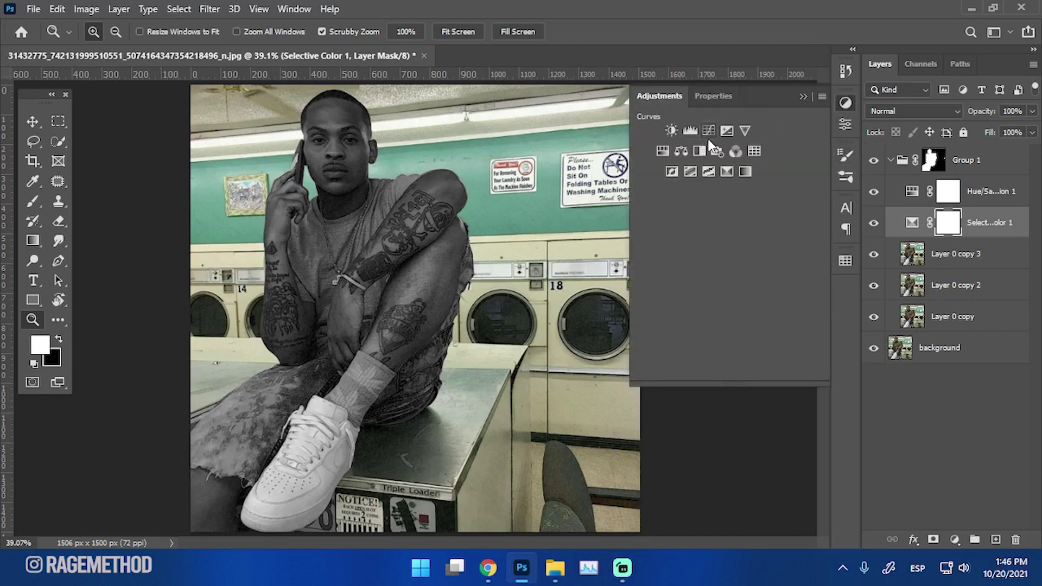
{"action": "left_click", "coordinate": [709, 130]}
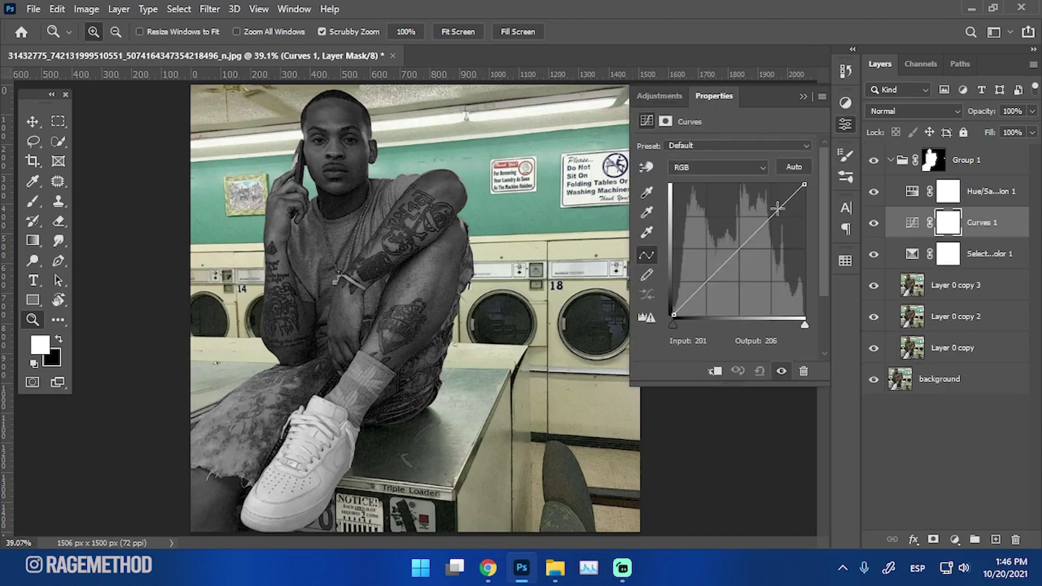
{"action": "left_click_drag", "start_coordinate": [772, 213], "coordinate": [773, 208]}
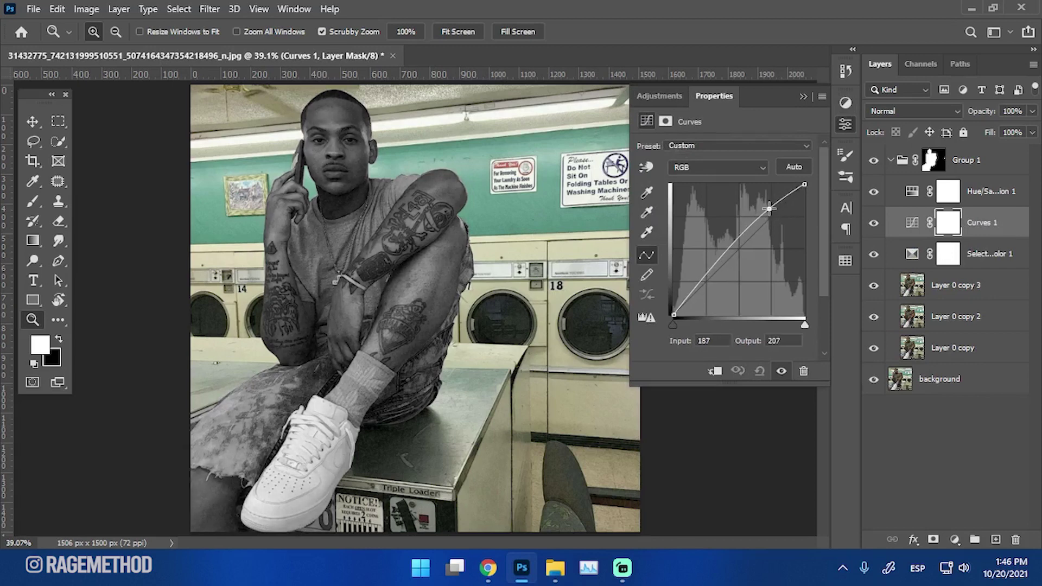
{"action": "left_click_drag", "start_coordinate": [731, 255], "coordinate": [731, 251]}
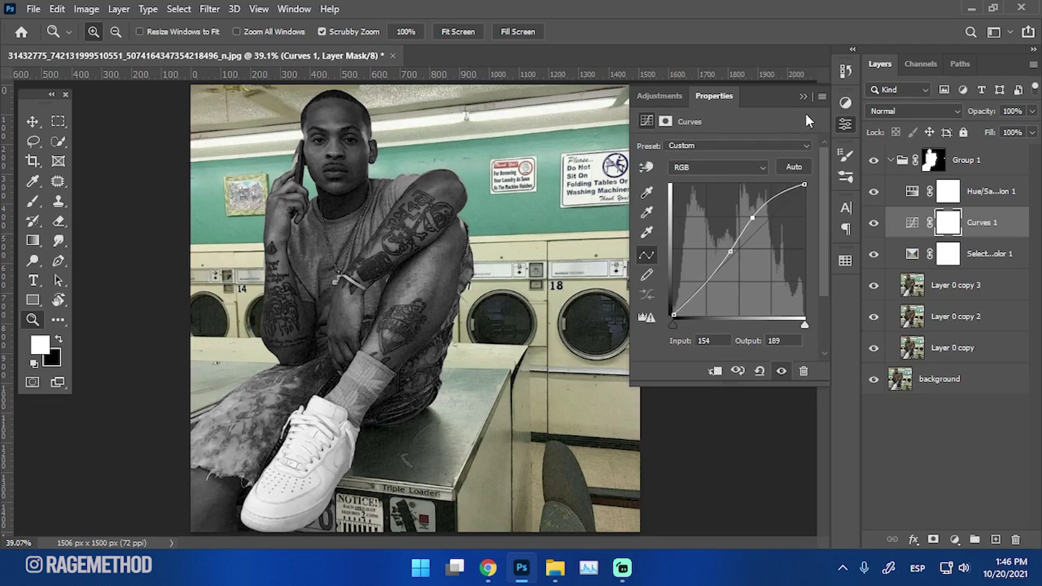
{"action": "left_click", "coordinate": [803, 96]}
Step: Merge Layer 0 copy 3 with the Selective Color, Curves and Hue/Saturation adjustments above it into one layer
{"action": "left_click", "coordinate": [939, 286]}
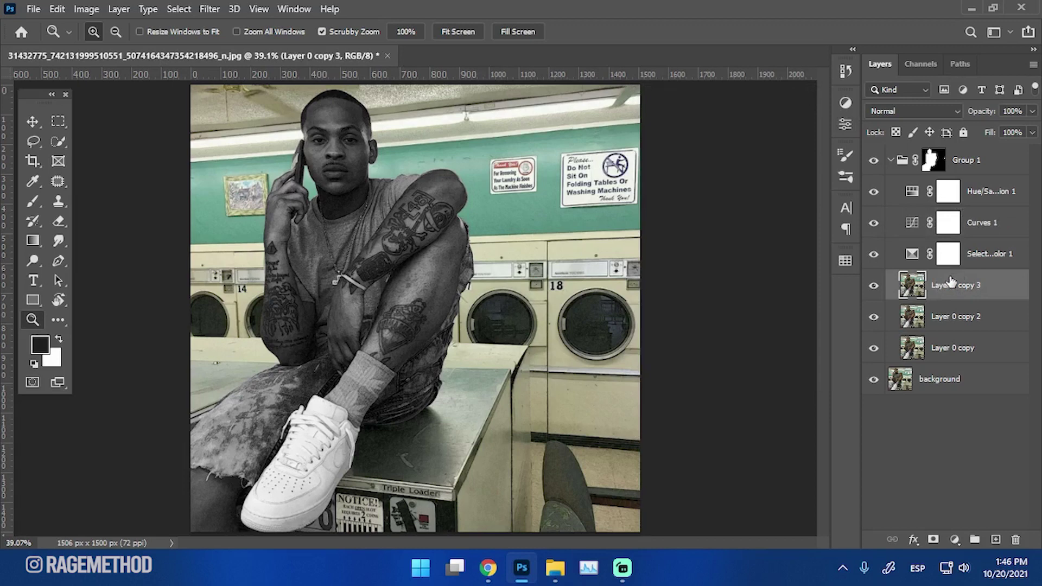
{"action": "left_click", "coordinate": [987, 195], "text": "shift"}
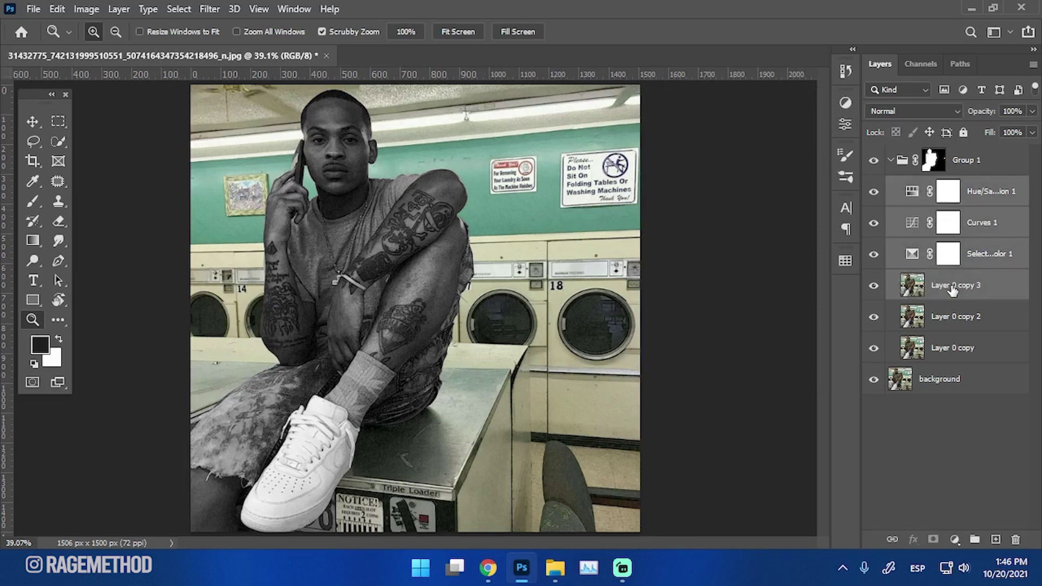
{"action": "right_click", "coordinate": [979, 196]}
{"action": "left_click", "coordinate": [843, 452]}
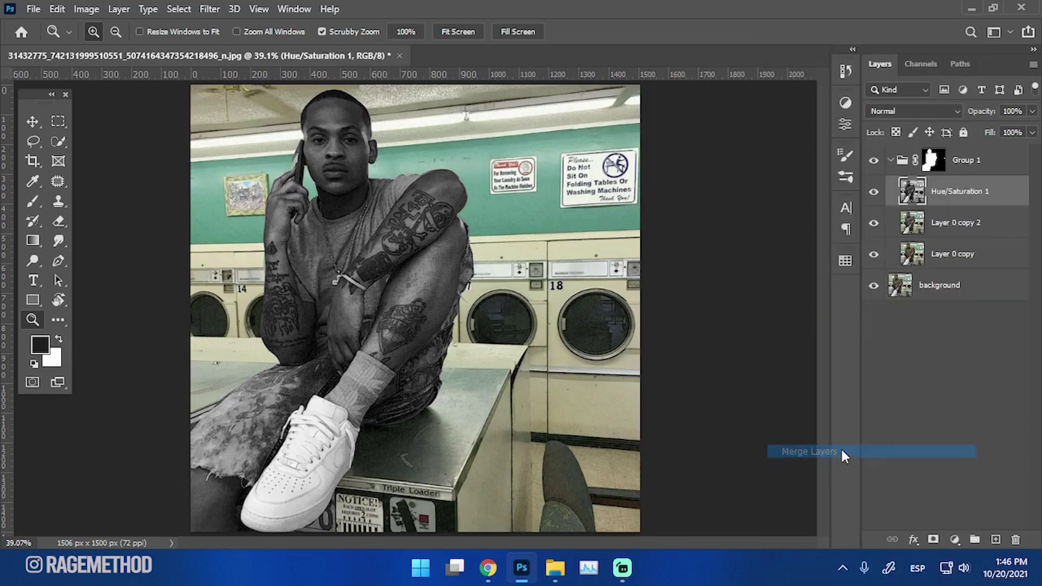
Step: Set the merged Hue/Saturation 1 layer's blend mode to Soft Light and its Fill to 32%
{"action": "left_click", "coordinate": [914, 112]}
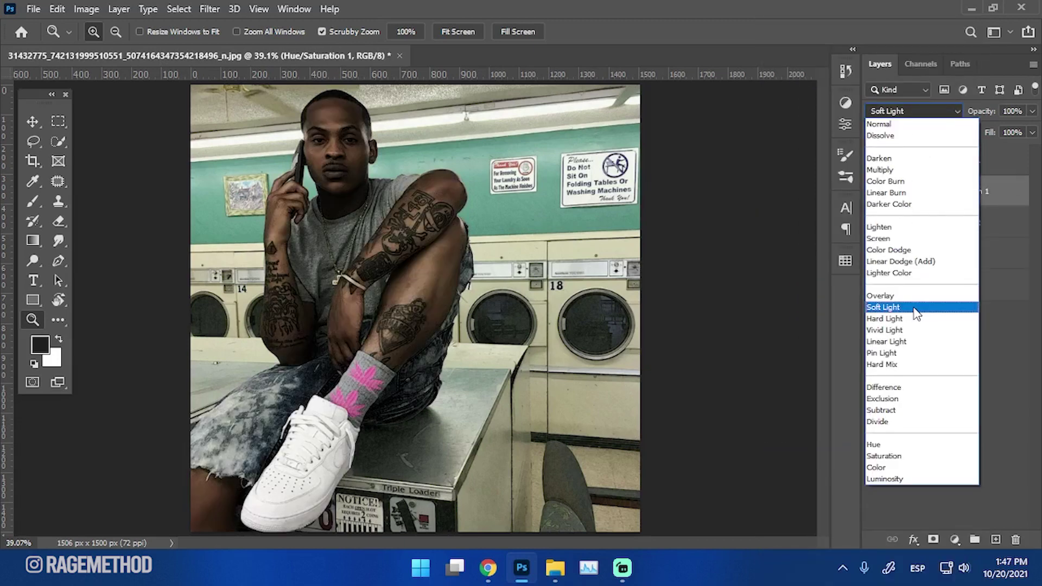
{"action": "left_click", "coordinate": [914, 308]}
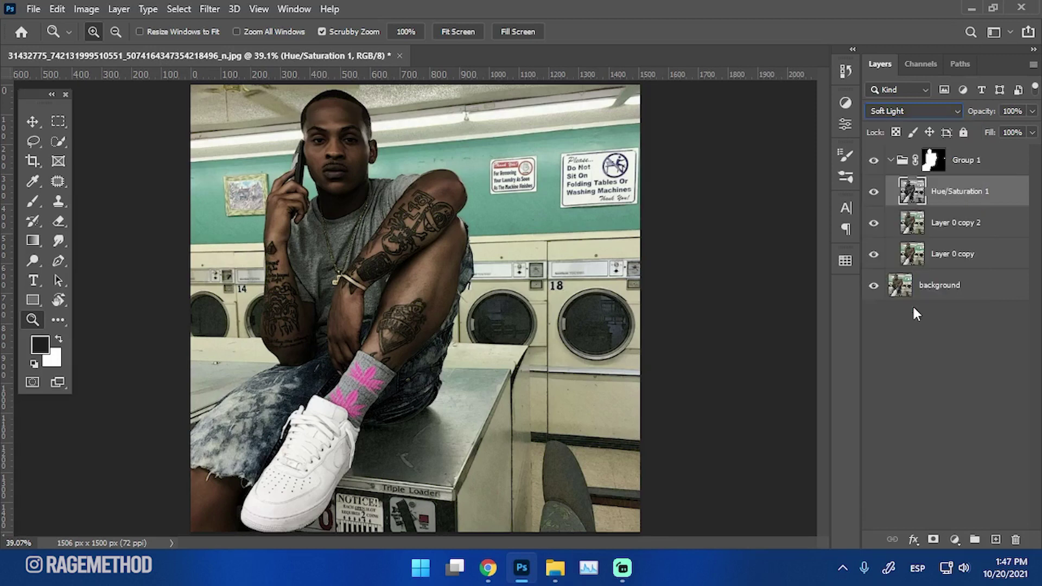
{"action": "left_click", "coordinate": [1032, 132]}
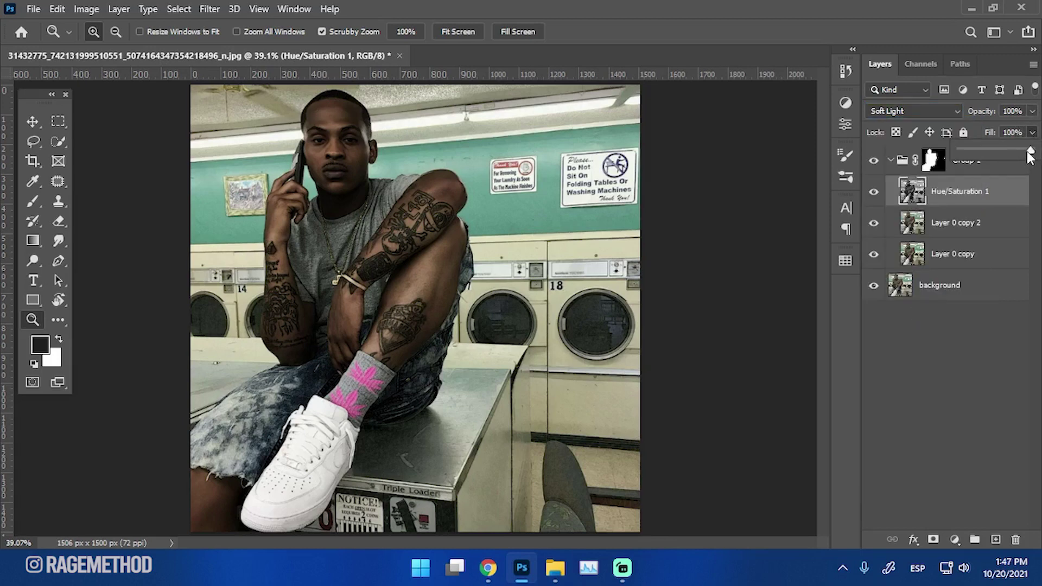
{"action": "left_click", "coordinate": [1032, 111]}
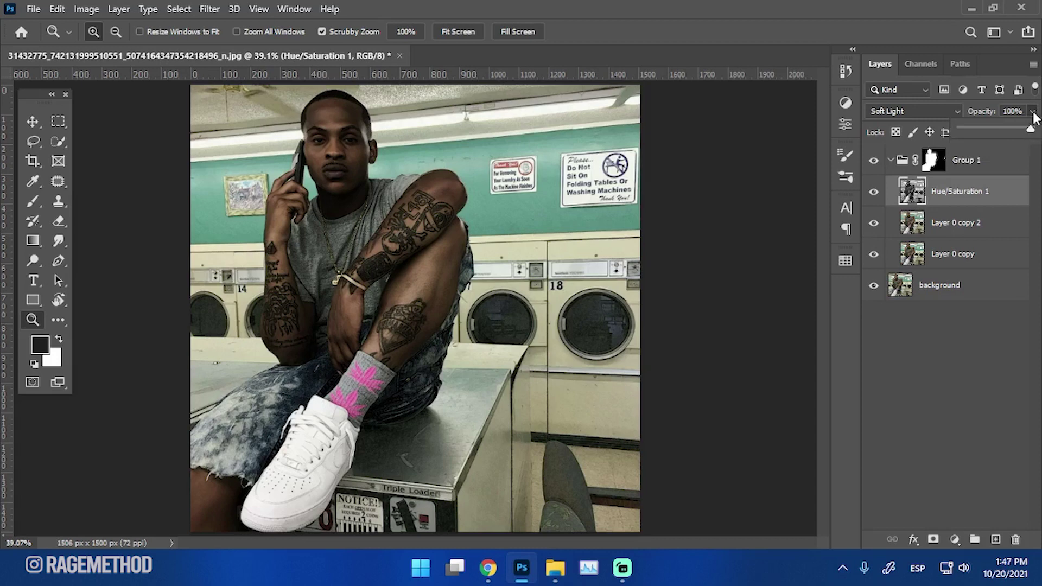
{"action": "left_click", "coordinate": [1033, 113]}
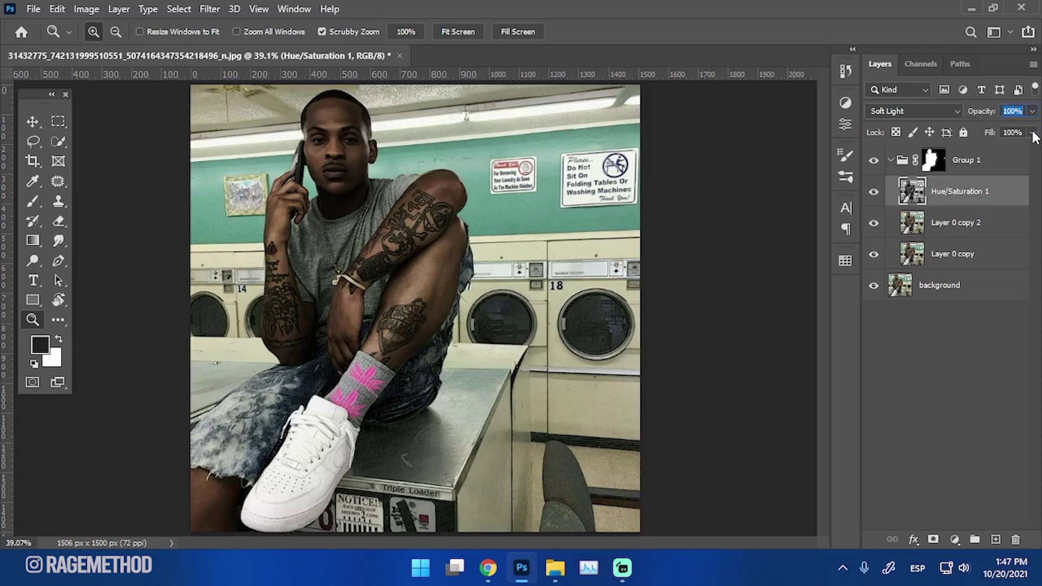
{"action": "left_click", "coordinate": [1033, 134]}
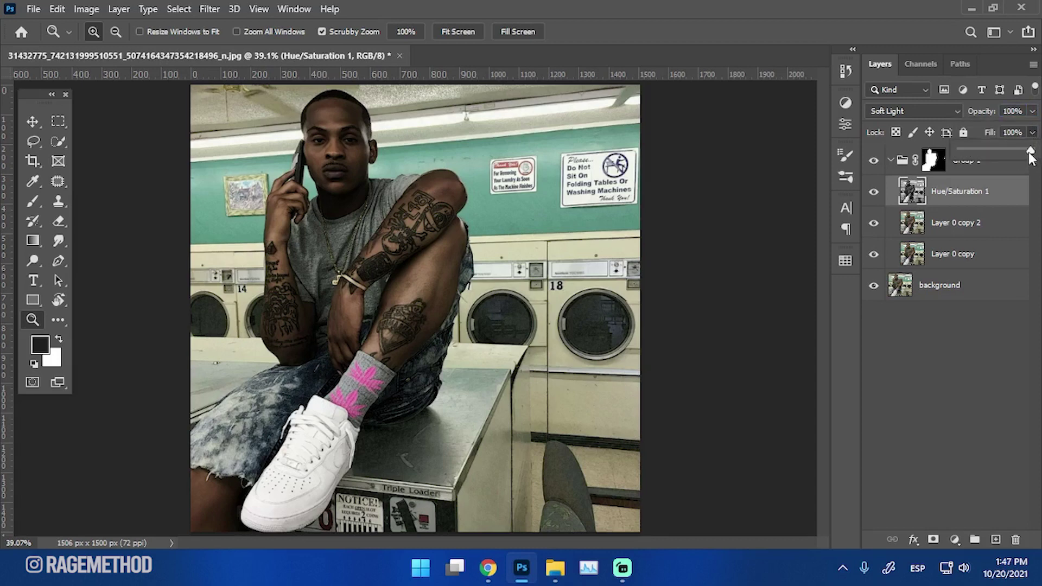
{"action": "left_click_drag", "start_coordinate": [1030, 158], "coordinate": [966, 156]}
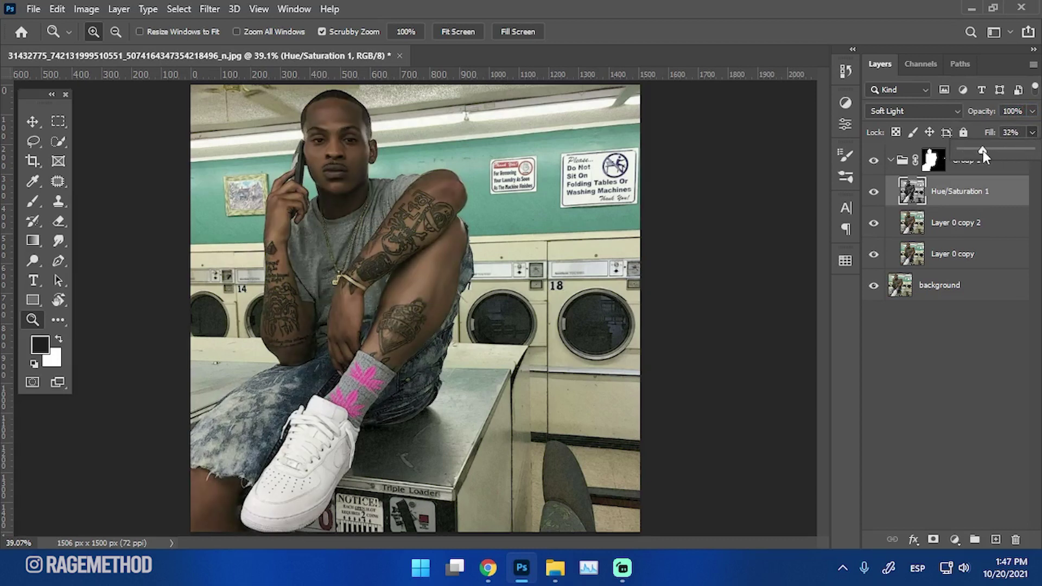
{"action": "left_click", "coordinate": [951, 379]}
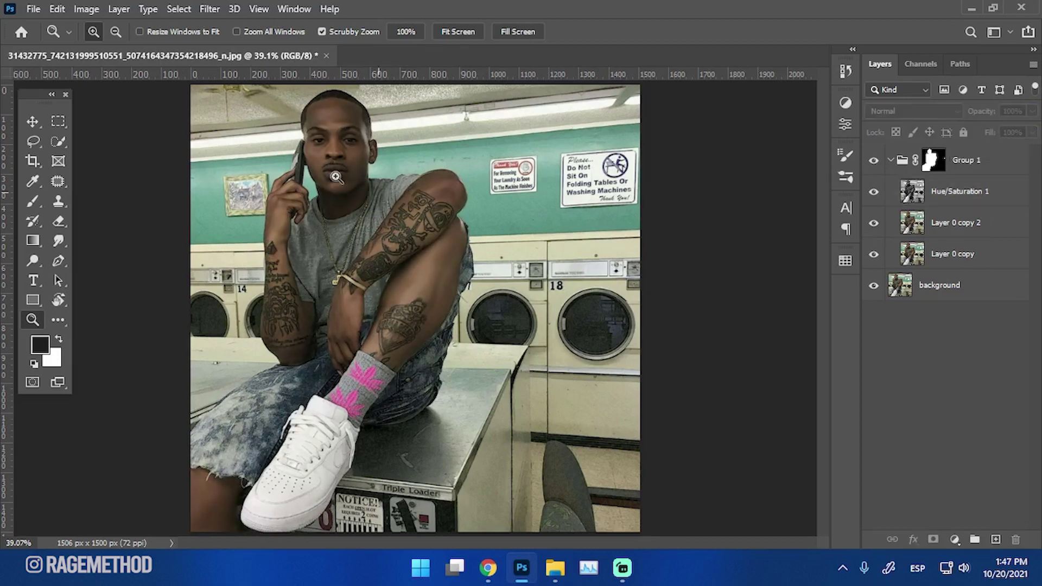
Step: Lower the Fill of Layer 0 copy 2 so that some original skin texture shows through the smudging
{"action": "left_click_drag", "start_coordinate": [406, 309], "coordinate": [375, 268]}
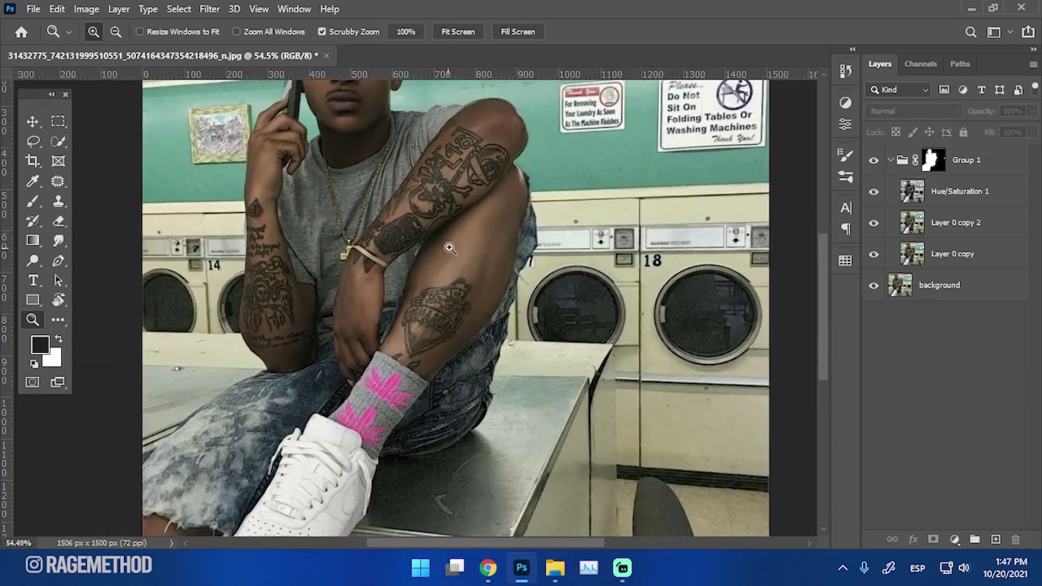
{"action": "scroll", "coordinate": [461, 253], "scroll_direction": "up", "scroll_amount": 1}
{"action": "scroll", "coordinate": [461, 253], "scroll_direction": "up", "scroll_amount": 1}
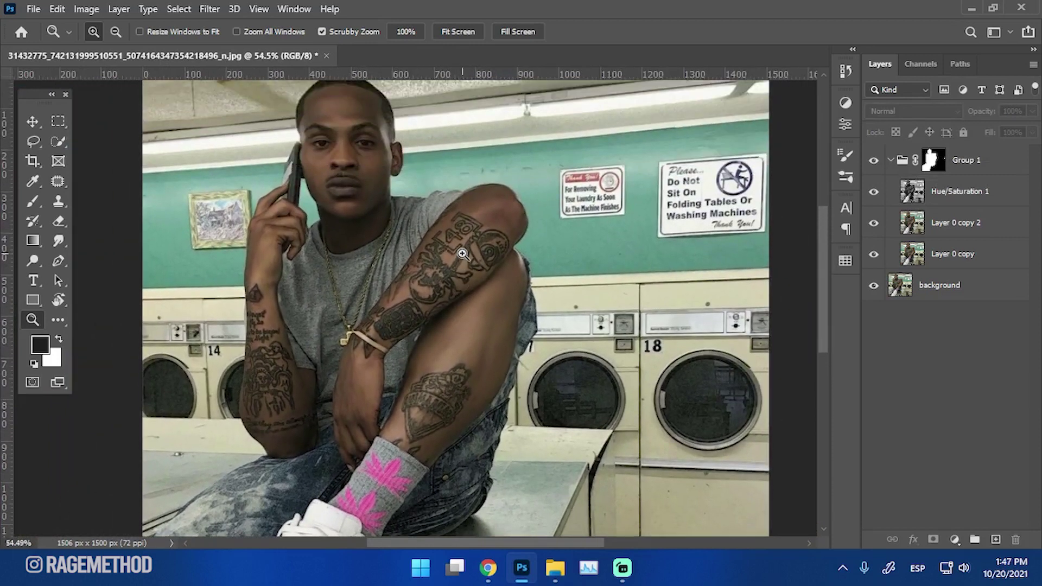
{"action": "left_click", "coordinate": [960, 232]}
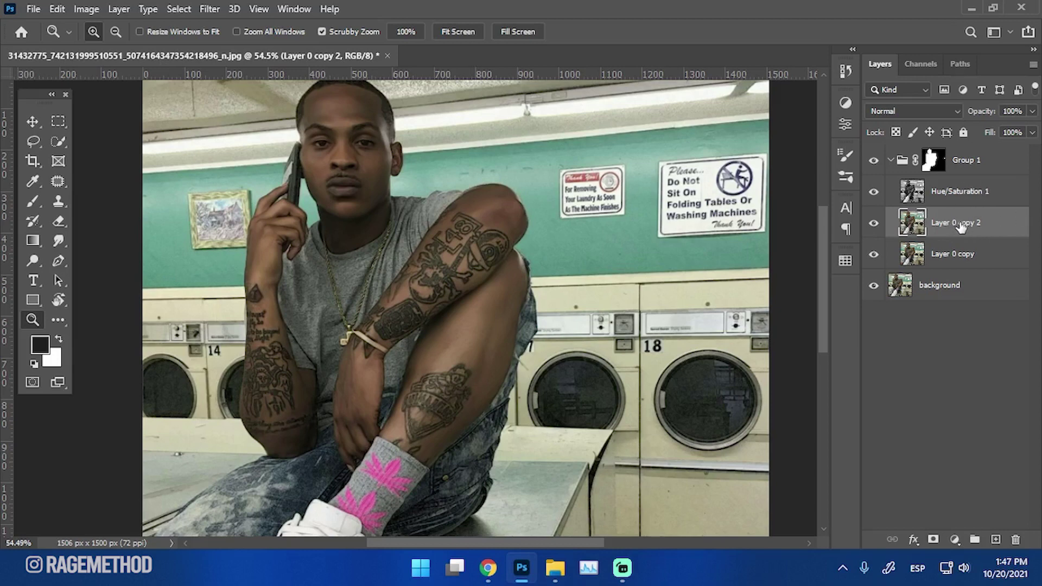
{"action": "left_click", "coordinate": [1030, 132]}
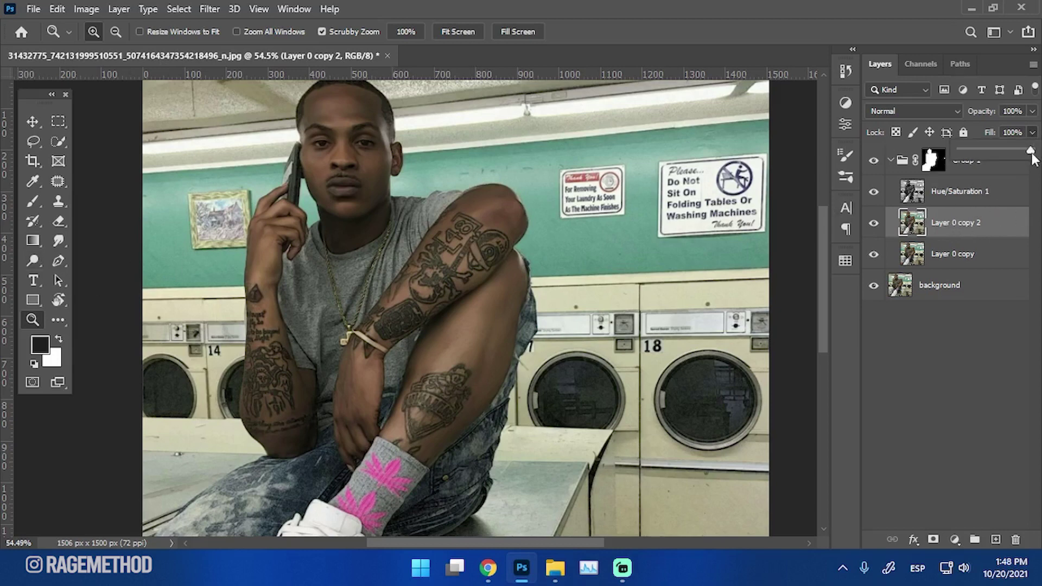
{"action": "left_click_drag", "start_coordinate": [1032, 154], "coordinate": [979, 156]}
{"action": "left_click", "coordinate": [945, 404]}
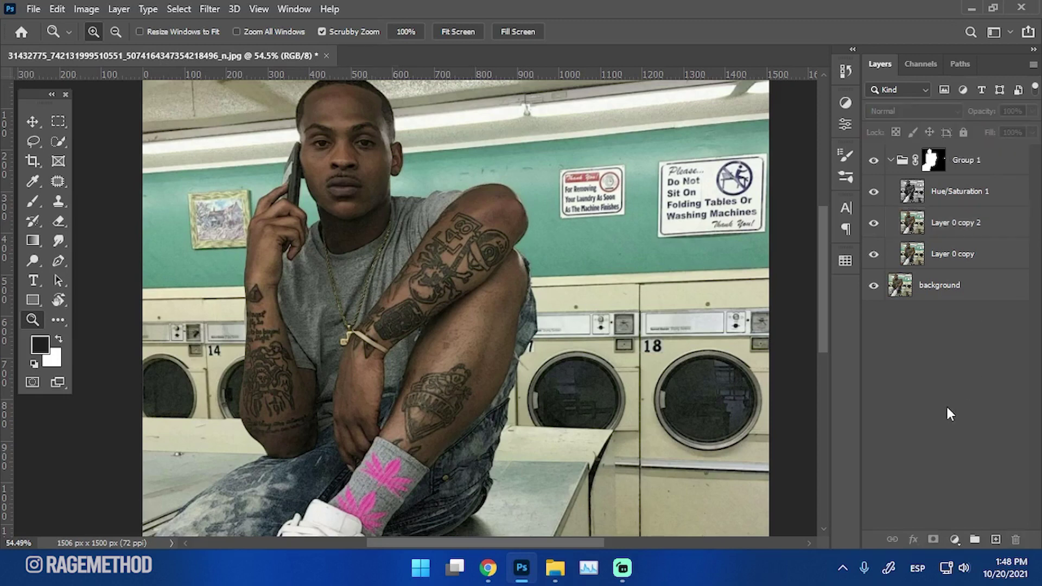
Step: Fit the image on screen and set the Fill of the Hue/Saturation 1 layer to 40%
{"action": "right_click", "coordinate": [547, 321]}
{"action": "left_click", "coordinate": [589, 327]}
{"action": "left_click", "coordinate": [977, 191]}
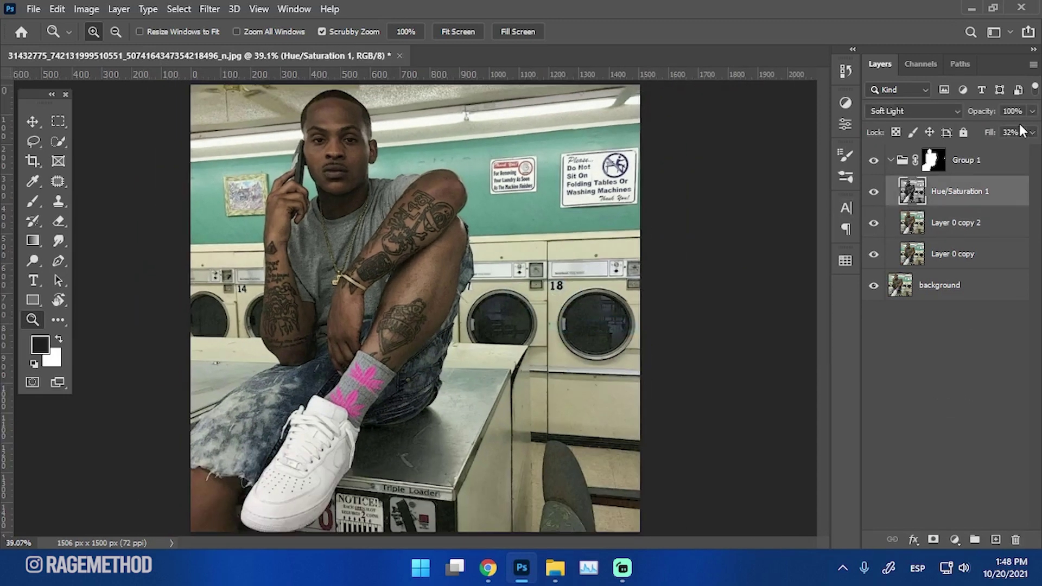
{"action": "left_click", "coordinate": [1032, 132]}
{"action": "left_click_drag", "start_coordinate": [999, 151], "coordinate": [972, 154]}
{"action": "left_click", "coordinate": [951, 359]}
Step: Collapse Group 1 and compare the man's face and whole figure with the group hidden and shown
{"action": "left_click", "coordinate": [890, 160]}
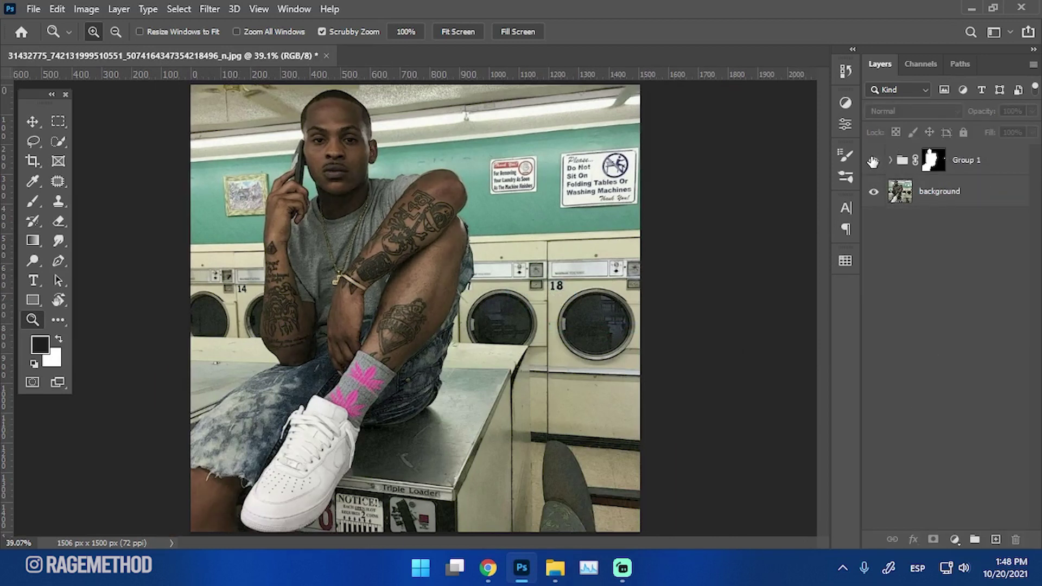
{"action": "left_click", "coordinate": [872, 160]}
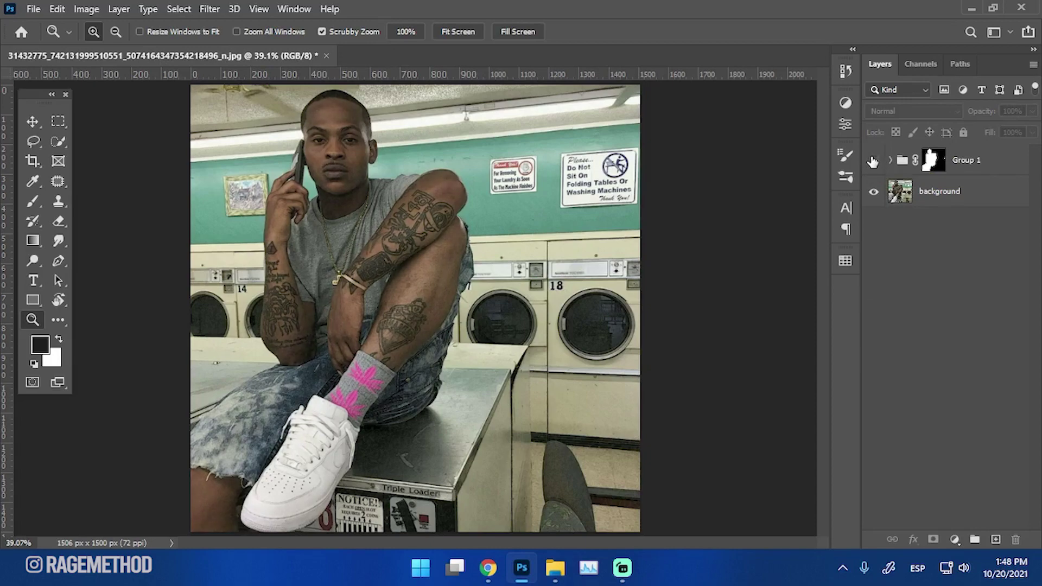
{"action": "left_click", "coordinate": [872, 160]}
{"action": "left_click_drag", "start_coordinate": [373, 152], "coordinate": [403, 197]}
{"action": "scroll", "coordinate": [403, 197], "scroll_direction": "up", "scroll_amount": 3}
{"action": "left_click_drag", "start_coordinate": [293, 210], "coordinate": [322, 218]}
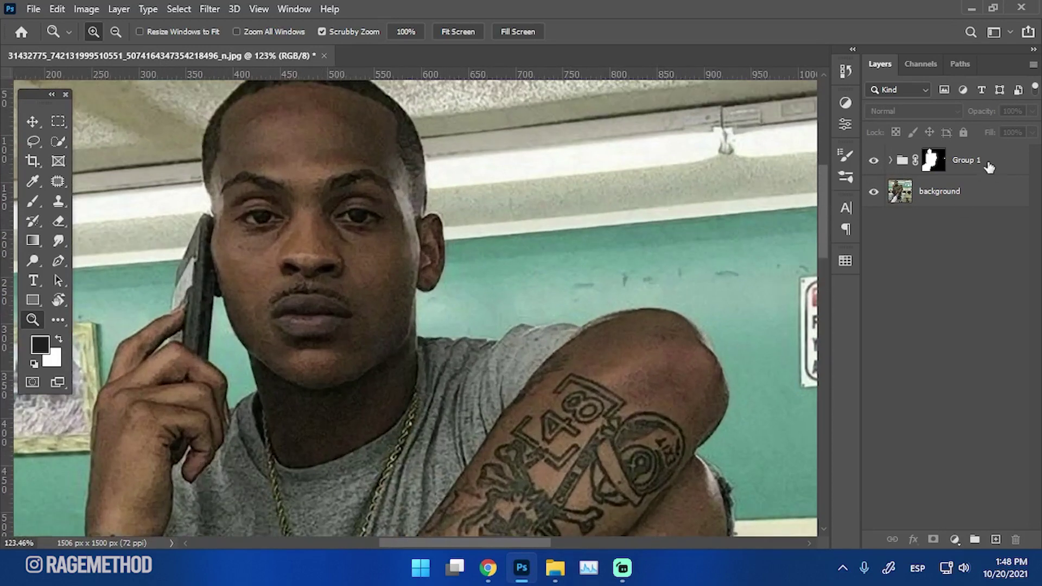
{"action": "left_click", "coordinate": [873, 160]}
{"action": "left_click", "coordinate": [874, 160]}
{"action": "left_click", "coordinate": [873, 161]}
{"action": "left_click", "coordinate": [873, 161]}
{"action": "key", "text": "ctrl+0"}
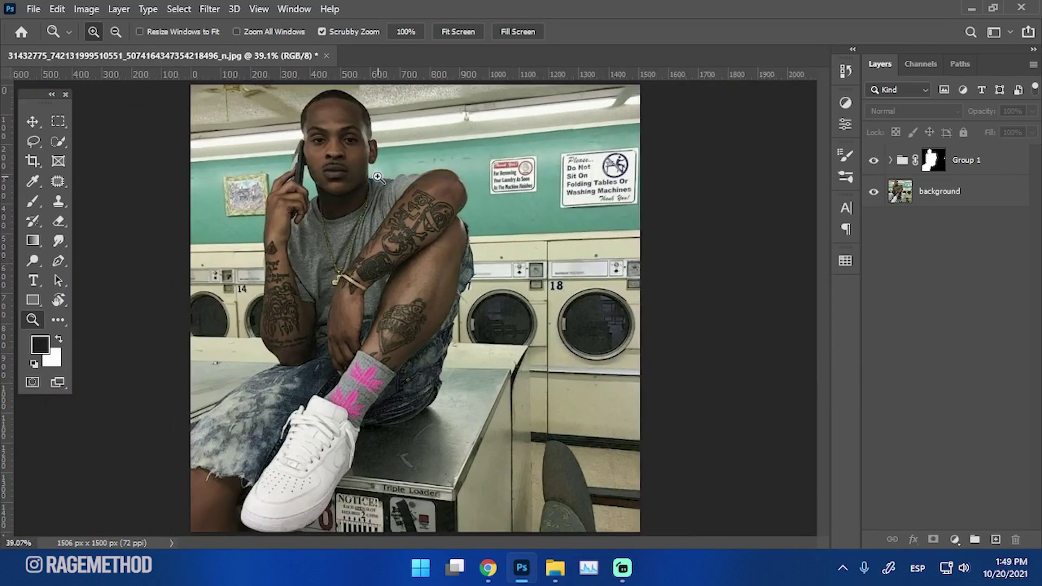
Step: Create a new group above the Hue/Saturation 1 layer inside Group 1 and name it efects
{"action": "left_click", "coordinate": [890, 160]}
{"action": "left_click", "coordinate": [993, 196]}
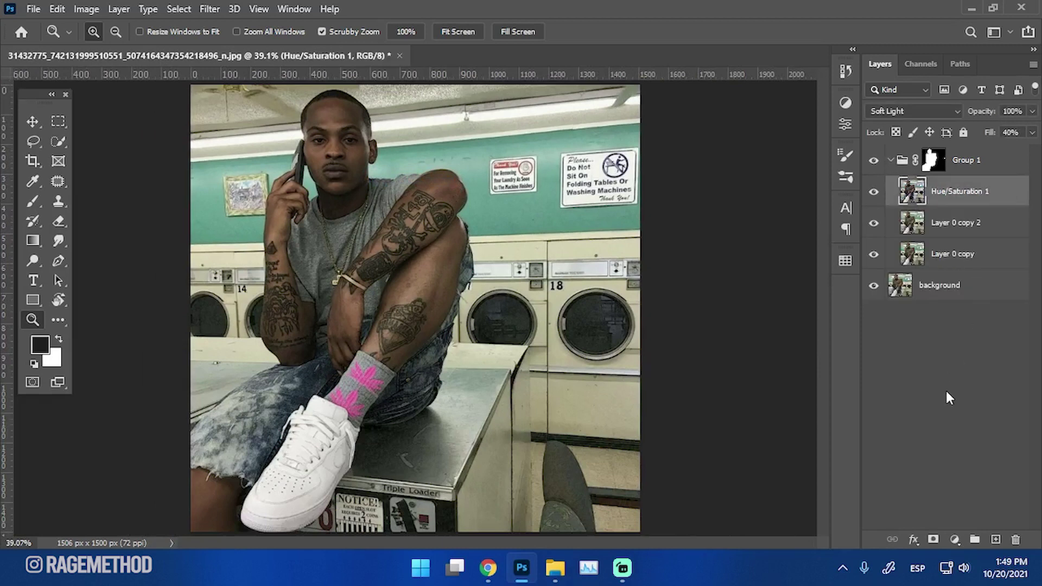
{"action": "left_click", "coordinate": [974, 539]}
{"action": "double_click", "coordinate": [944, 185]}
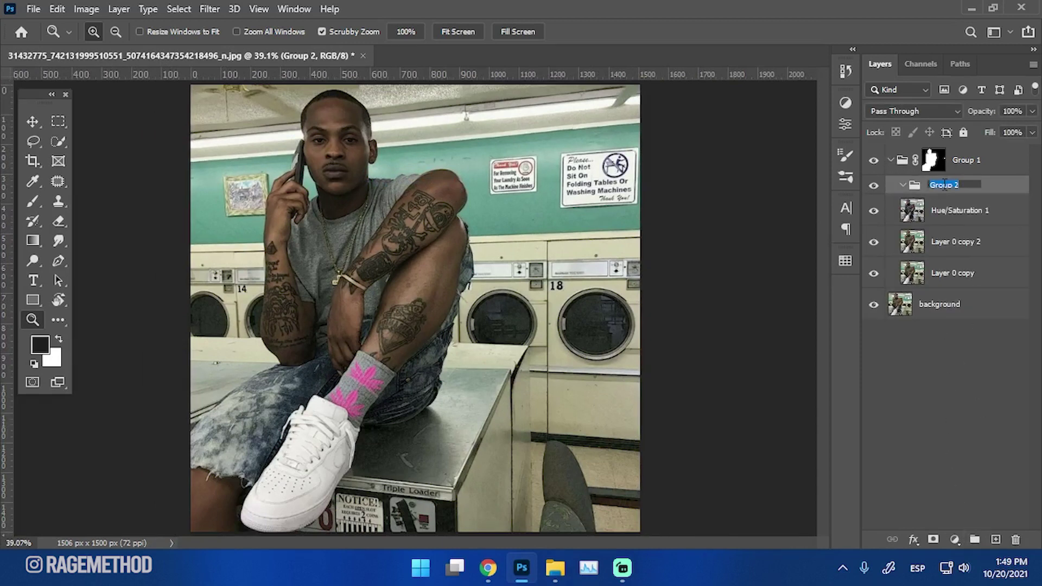
{"action": "type", "text": "efects"}
{"action": "key", "text": "Return"}
Step: Group the Hue/Saturation 1, Layer 0 copy 2 and Layer 0 copy layers and name the group Body
{"action": "left_click", "coordinate": [939, 222]}
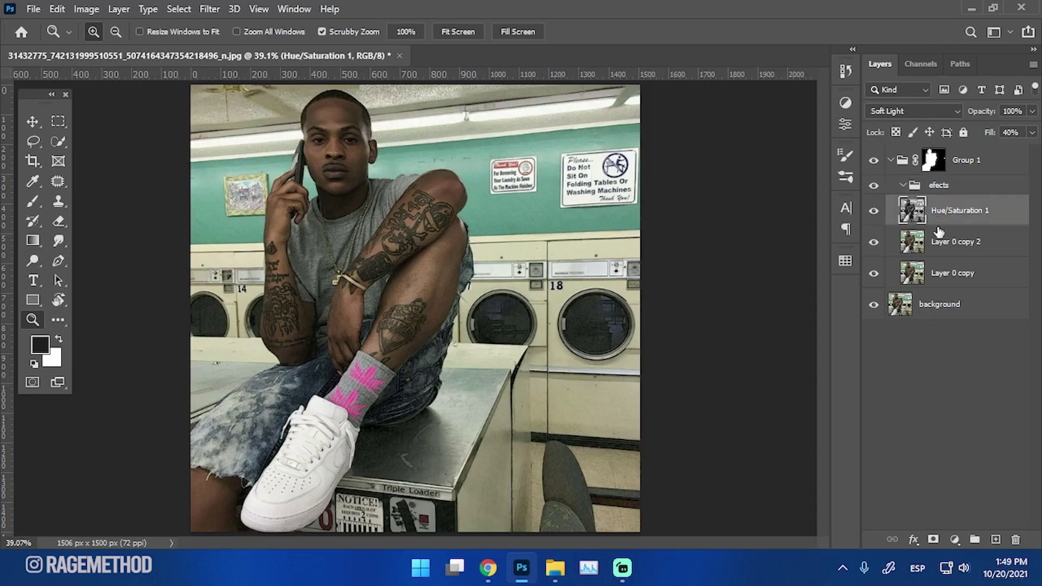
{"action": "left_click", "coordinate": [939, 273]}
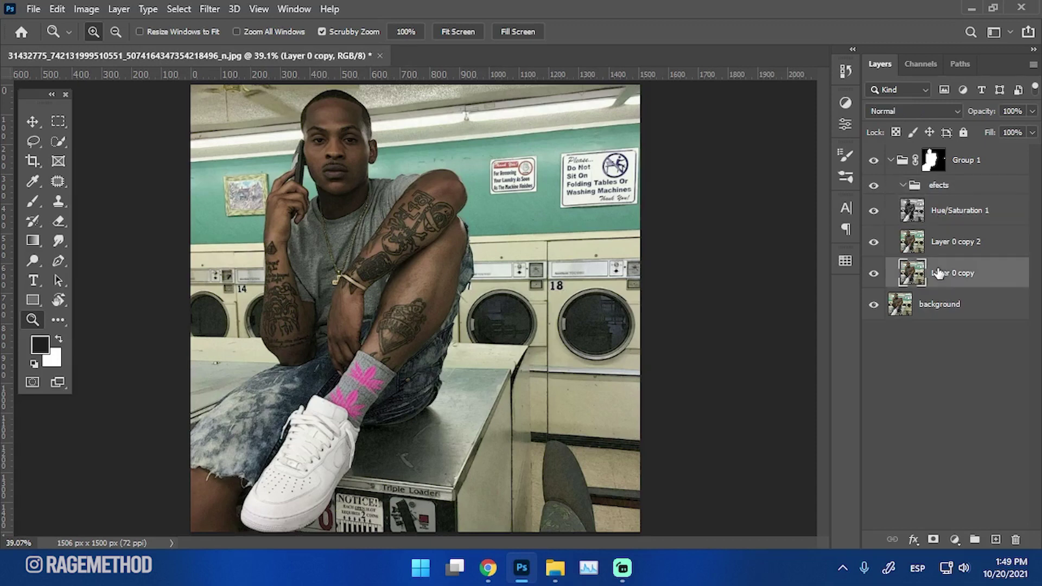
{"action": "left_click", "coordinate": [961, 217], "text": "shift"}
{"action": "left_click", "coordinate": [975, 539]}
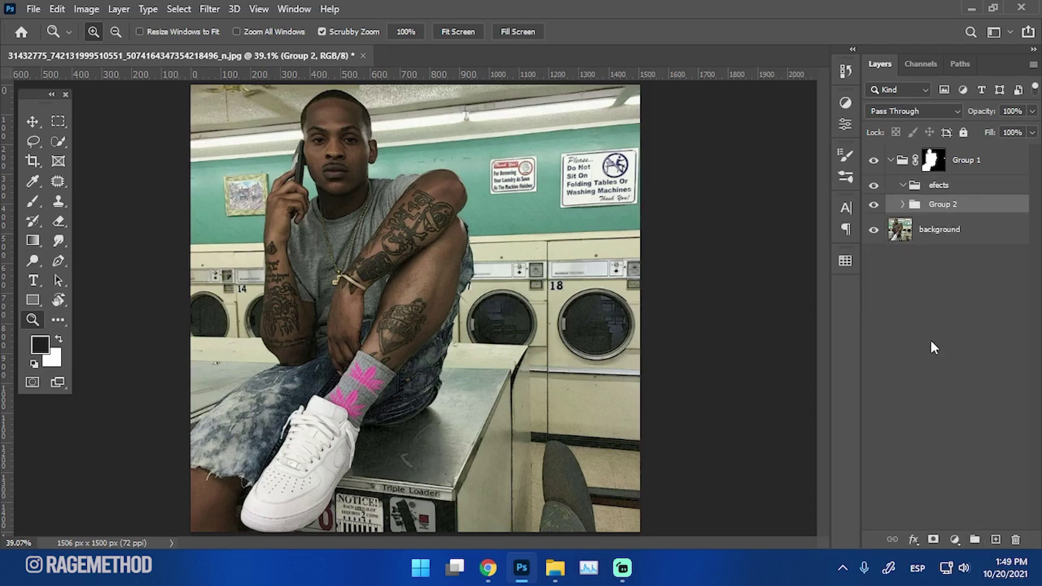
{"action": "left_click", "coordinate": [967, 161]}
{"action": "left_click", "coordinate": [891, 160]}
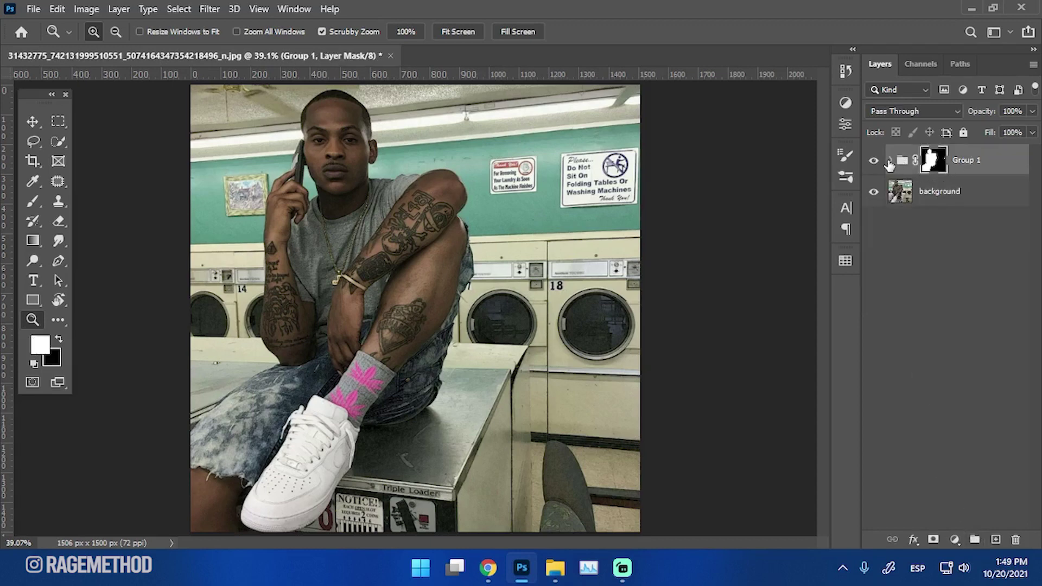
{"action": "left_click", "coordinate": [890, 160]}
{"action": "double_click", "coordinate": [944, 205]}
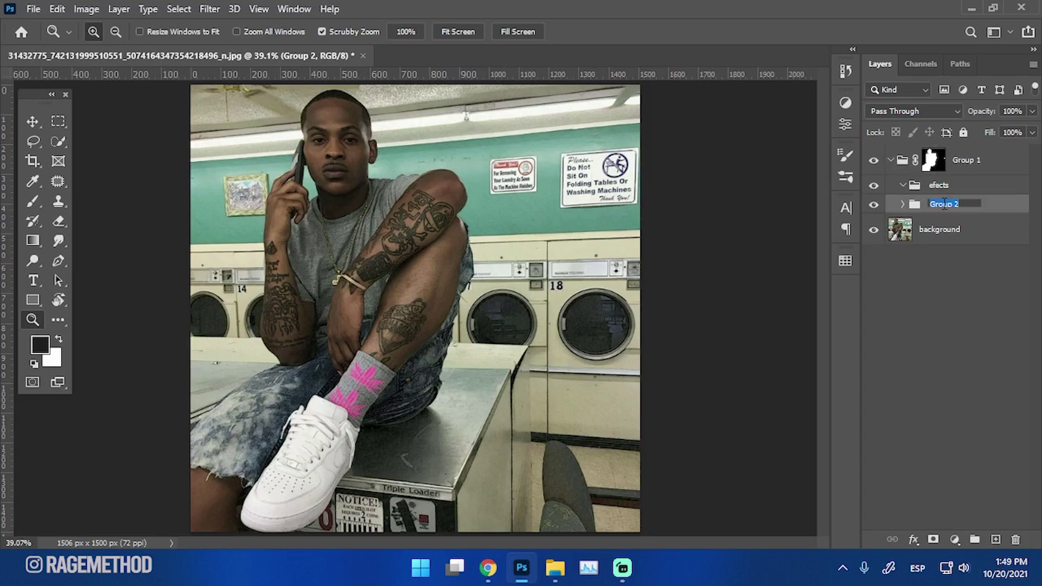
{"action": "type", "text": "Body"}
{"action": "key", "text": "Return"}
{"action": "left_click", "coordinate": [935, 274]}
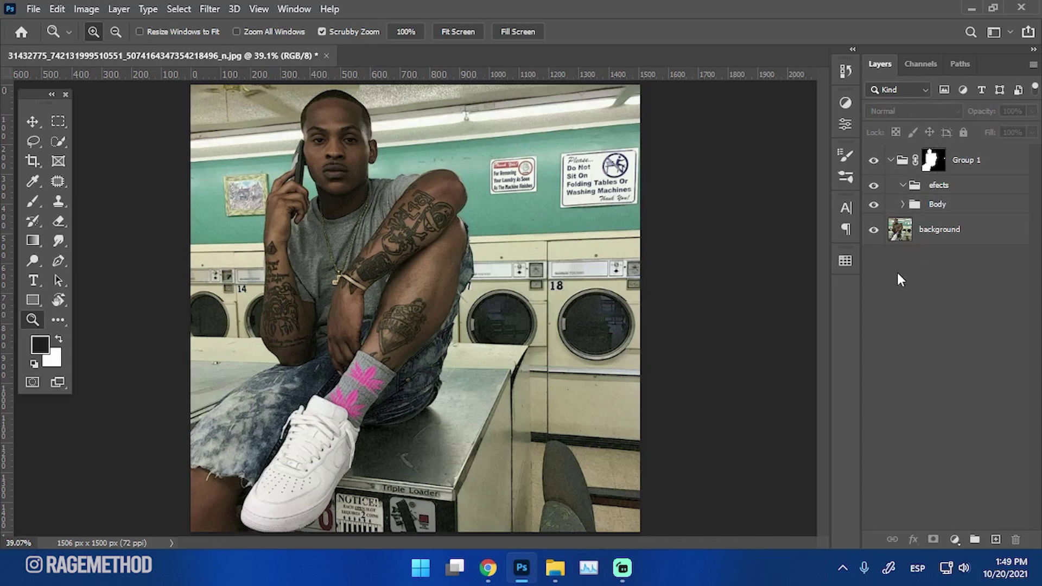
Step: Add a Curves layer inside the efects group with a point at input 79, output 204, and fill its mask with black
{"action": "left_click", "coordinate": [943, 187]}
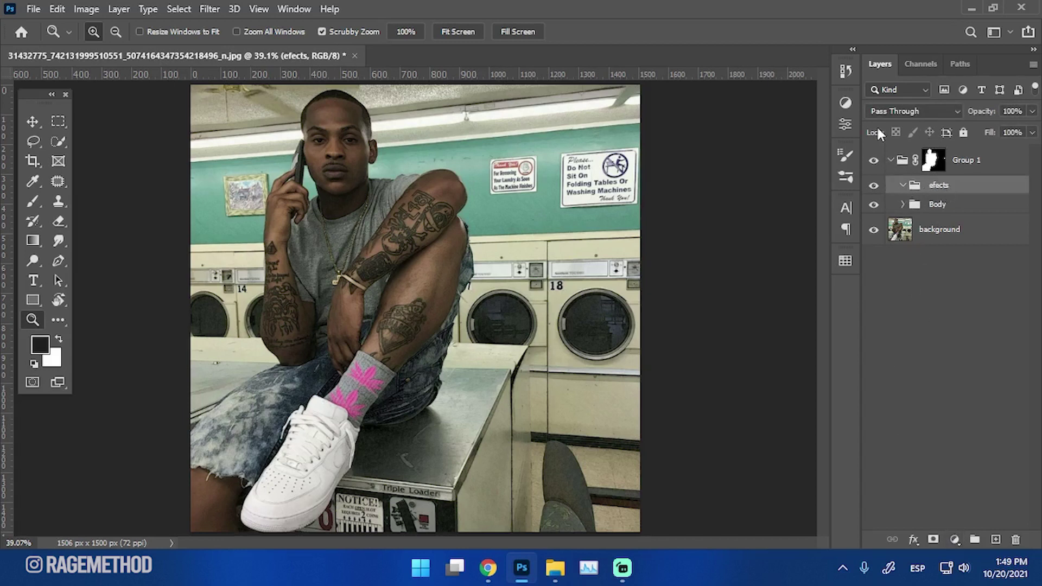
{"action": "left_click", "coordinate": [845, 103]}
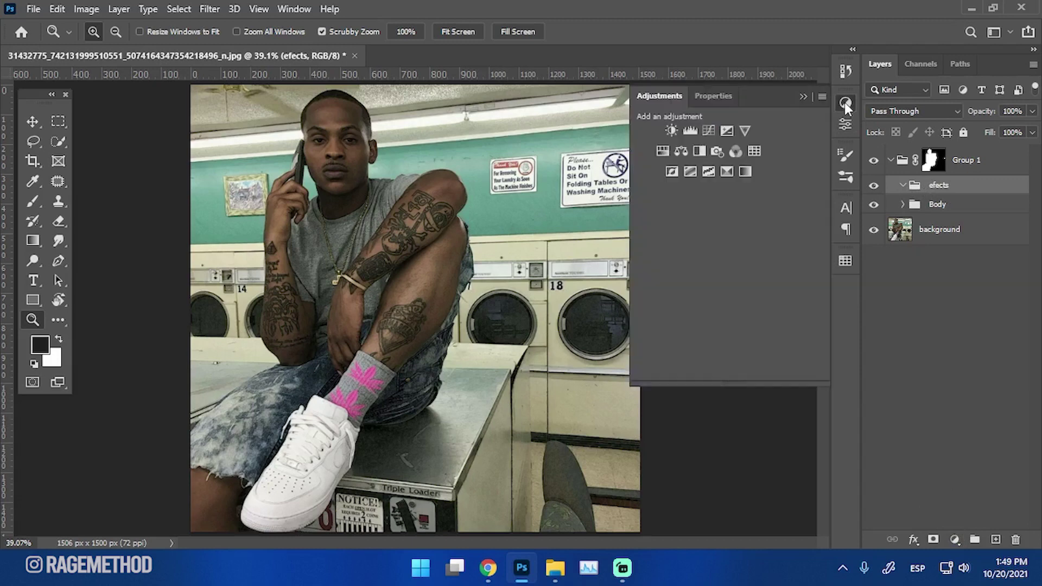
{"action": "left_click", "coordinate": [709, 130]}
{"action": "left_click_drag", "start_coordinate": [767, 222], "coordinate": [733, 197]}
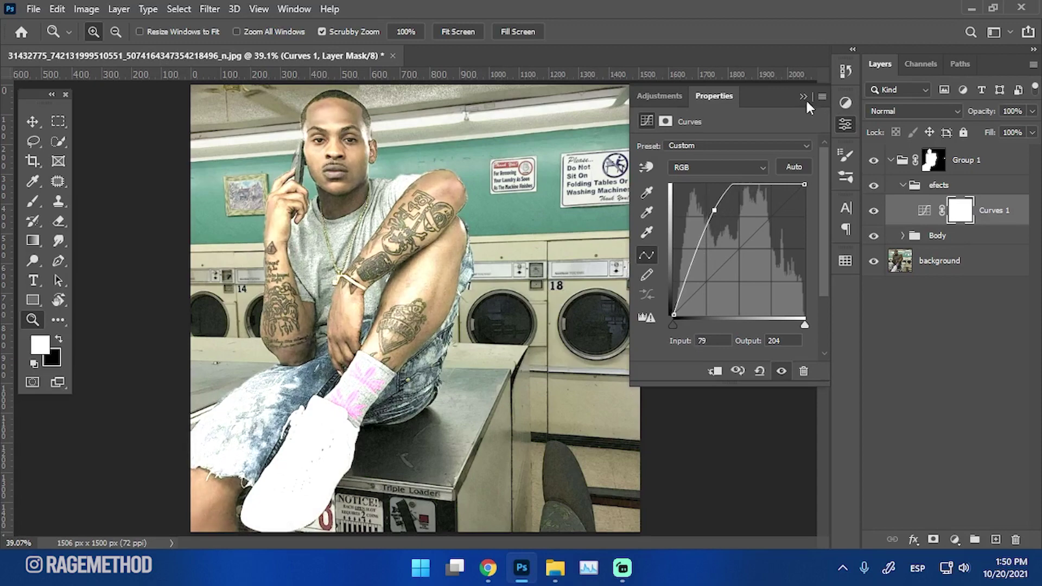
{"action": "left_click", "coordinate": [803, 97]}
{"action": "key", "text": "x"}
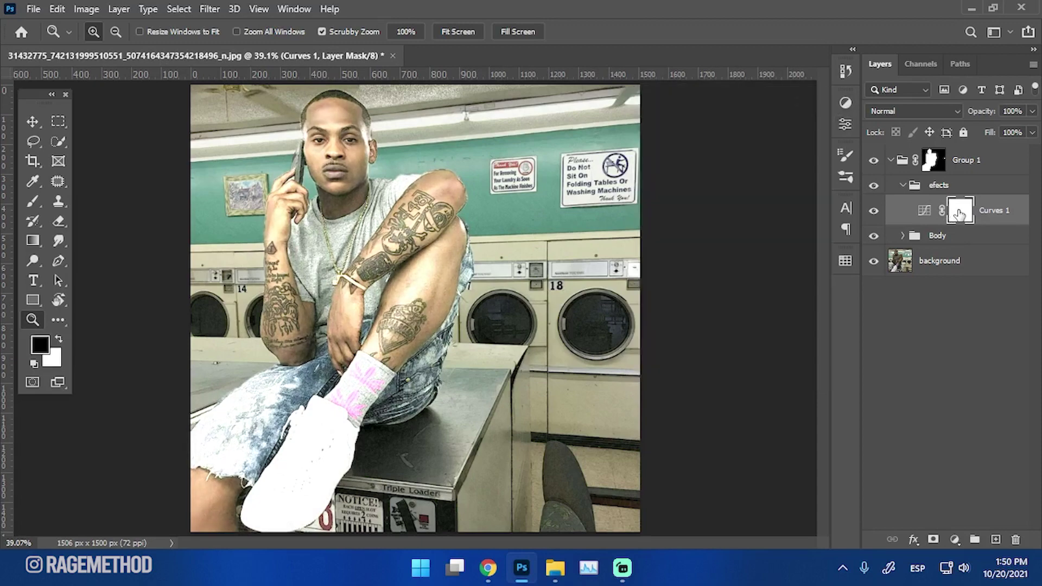
{"action": "key", "text": "alt+BackSpace"}
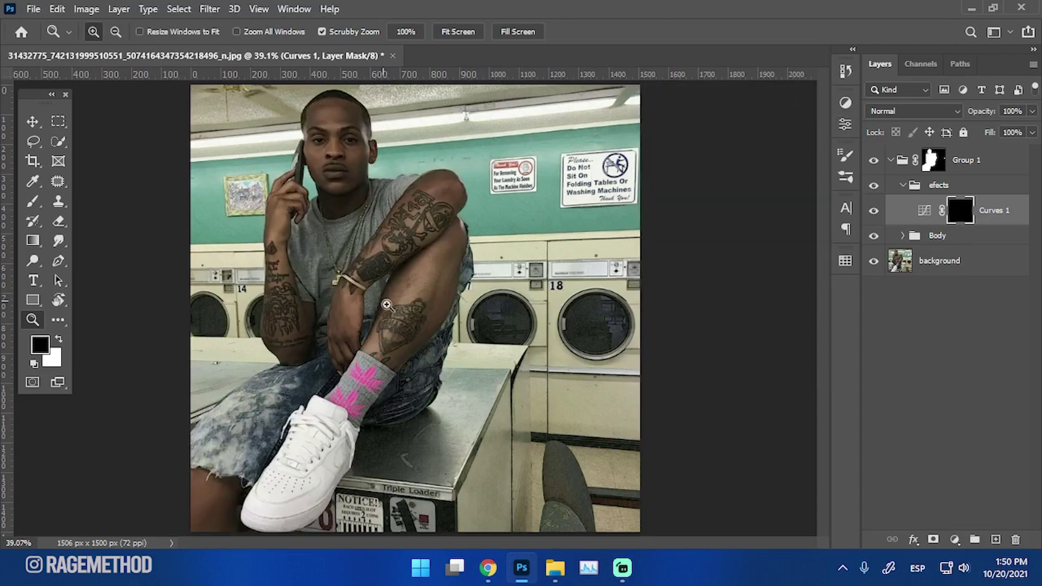
Step: Set up a soft brush with 0% hardness and 40% opacity for painting on the Curves 1 mask around the leg
{"action": "left_click_drag", "start_coordinate": [390, 314], "coordinate": [435, 310]}
{"action": "left_click_drag", "start_coordinate": [440, 231], "coordinate": [564, 459]}
{"action": "left_click_drag", "start_coordinate": [489, 428], "coordinate": [365, 190]}
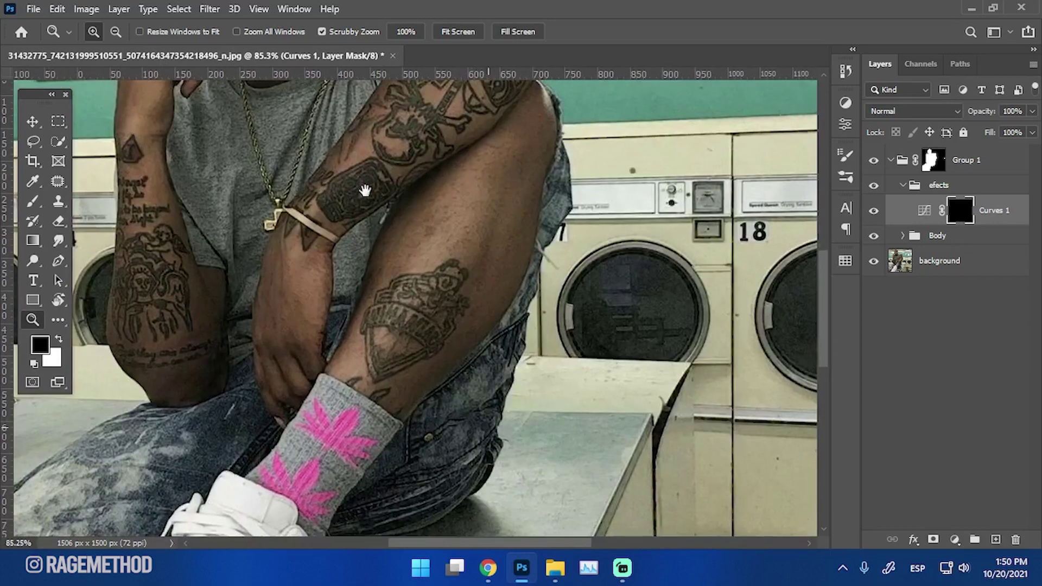
{"action": "key", "text": "b"}
{"action": "mouse_move", "coordinate": [463, 250]}
{"action": "left_mouse_down"}
{"action": "mouse_move", "coordinate": [444, 269]}
{"action": "mouse_move", "coordinate": [420, 271]}
{"action": "left_mouse_up"}
{"action": "right_click", "coordinate": [432, 227]}
{"action": "left_click_drag", "start_coordinate": [538, 293], "coordinate": [530, 293]}
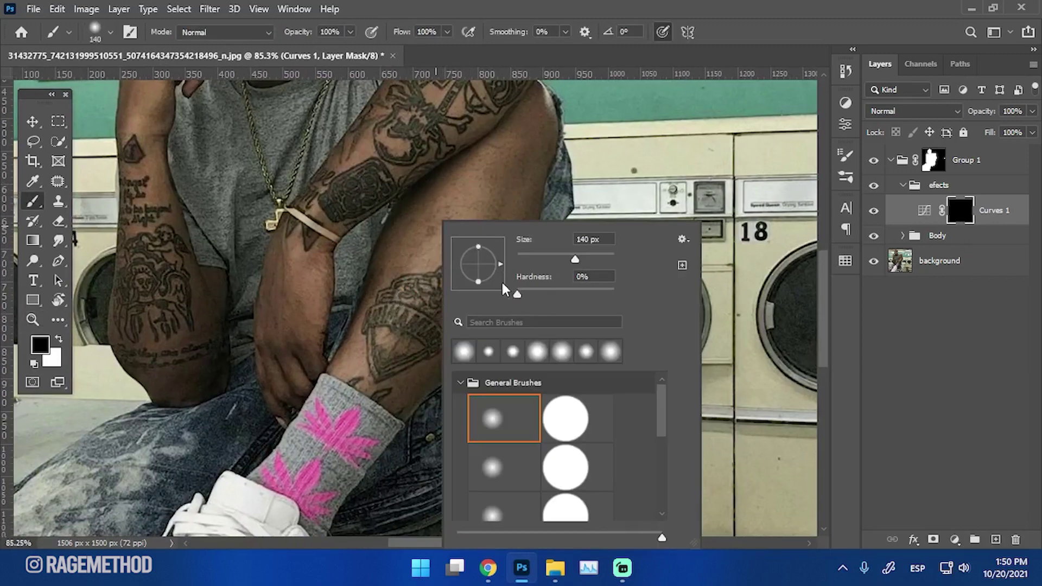
{"action": "left_click", "coordinate": [739, 37]}
{"action": "left_click_drag", "start_coordinate": [395, 211], "coordinate": [423, 222]}
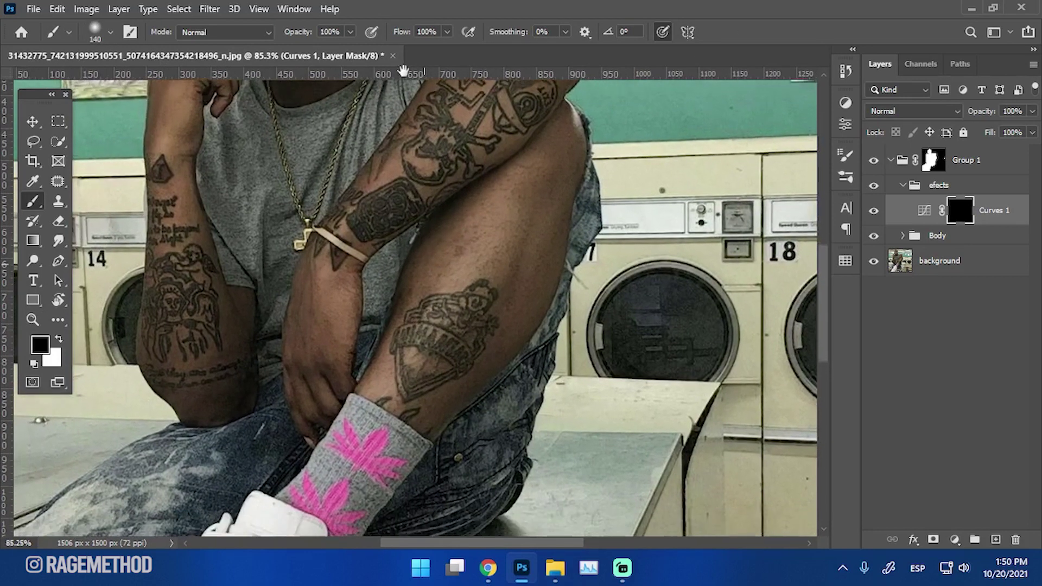
{"action": "left_click", "coordinate": [350, 33]}
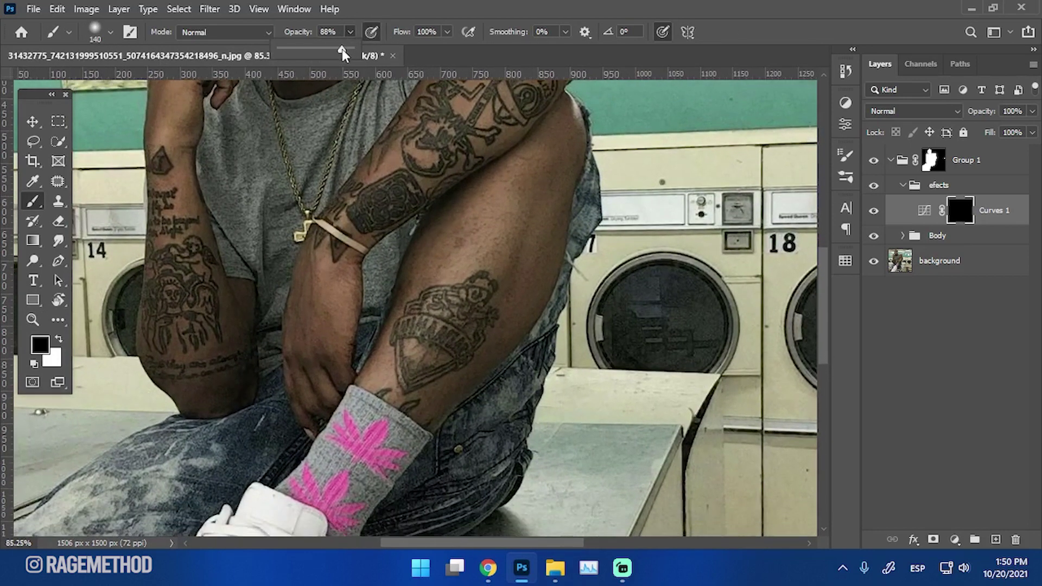
{"action": "left_click_drag", "start_coordinate": [312, 52], "coordinate": [307, 52]}
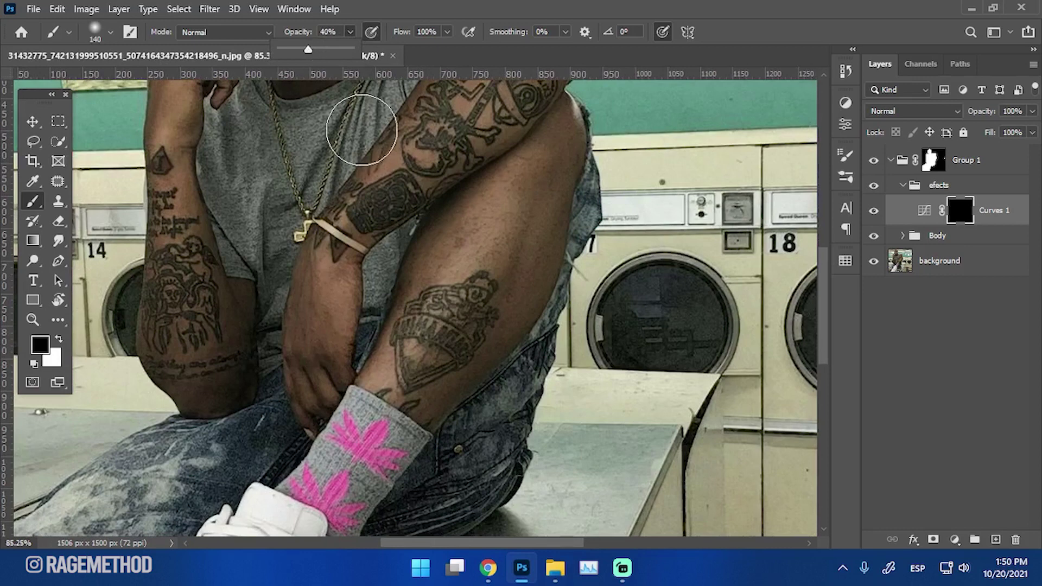
Step: Paint white on the Curves 1 mask along the man's raised lower leg to build up highlights on the shin
{"action": "mouse_move", "coordinate": [459, 210]}
{"action": "left_mouse_down"}
{"action": "mouse_move", "coordinate": [419, 235]}
{"action": "mouse_move", "coordinate": [541, 334]}
{"action": "mouse_move", "coordinate": [603, 357]}
{"action": "left_mouse_up"}
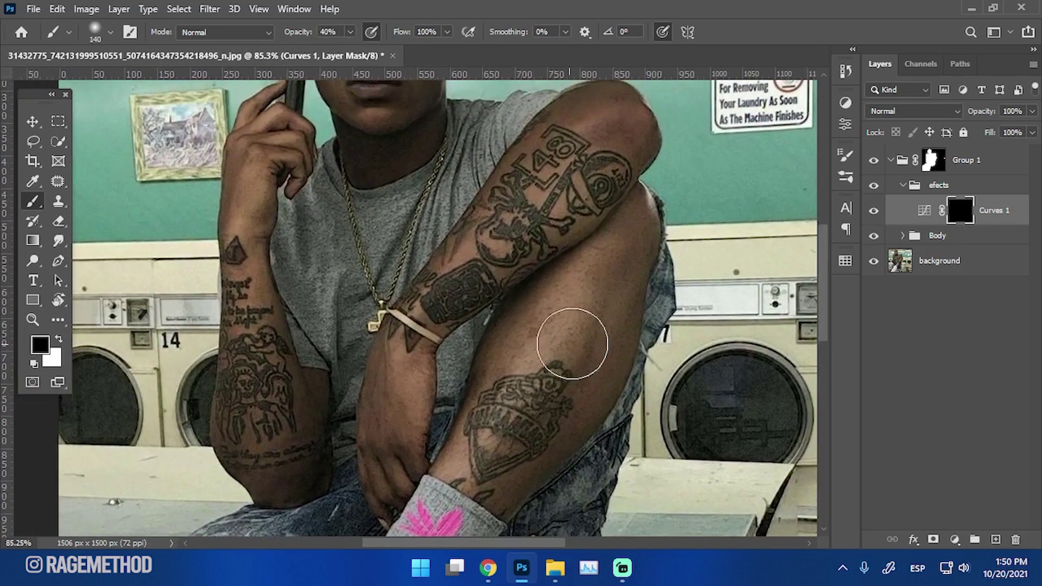
{"action": "mouse_move", "coordinate": [519, 351]}
{"action": "left_mouse_down"}
{"action": "mouse_move", "coordinate": [530, 362]}
{"action": "mouse_move", "coordinate": [524, 294]}
{"action": "left_mouse_up"}
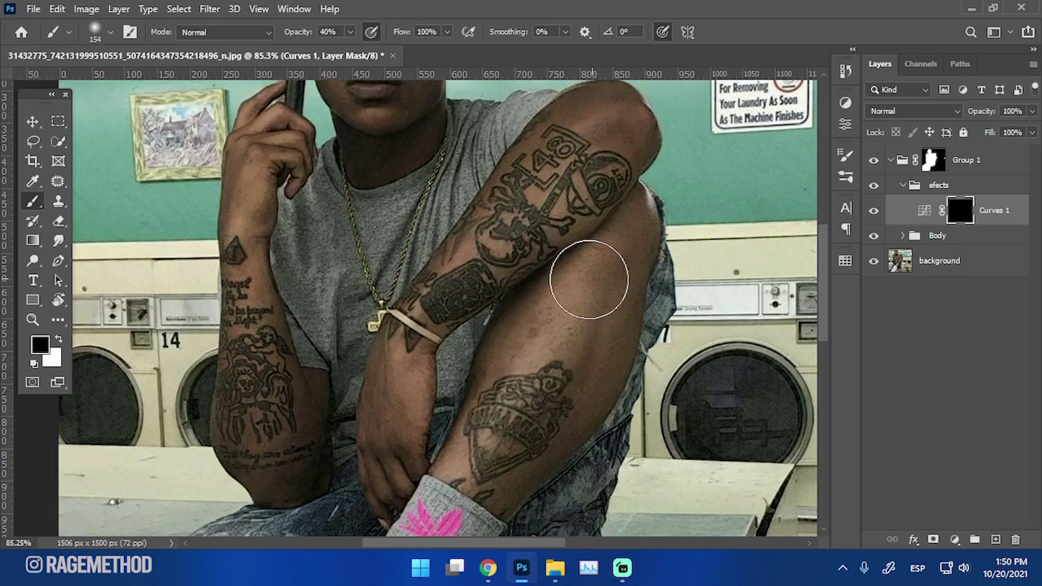
{"action": "left_click_drag", "start_coordinate": [539, 351], "coordinate": [549, 348]}
{"action": "key", "text": "x"}
{"action": "mouse_move", "coordinate": [517, 403]}
{"action": "left_mouse_down"}
{"action": "mouse_move", "coordinate": [586, 282]}
{"action": "mouse_move", "coordinate": [571, 313]}
{"action": "left_mouse_up"}
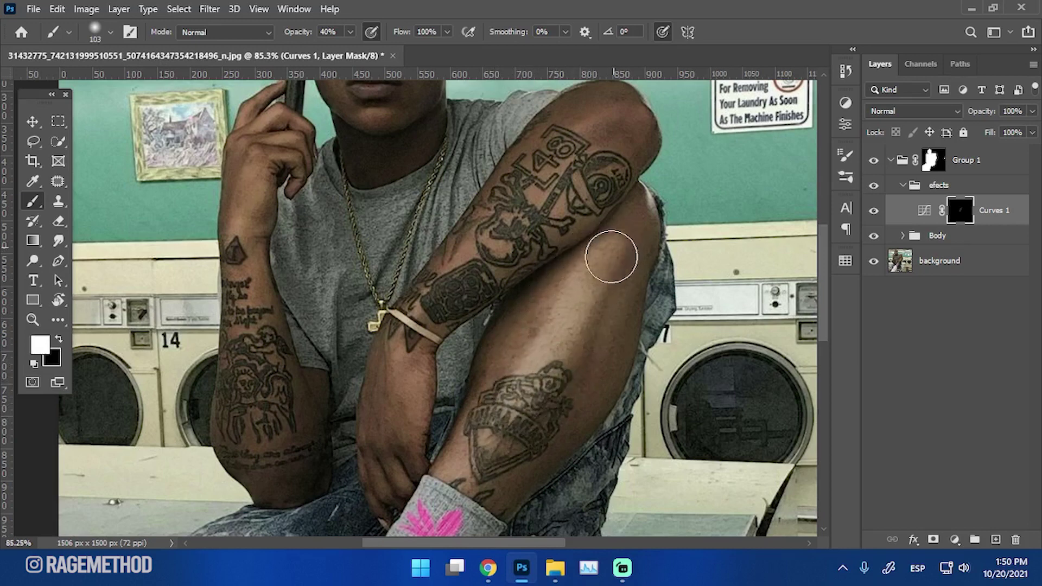
{"action": "key", "text": "x"}
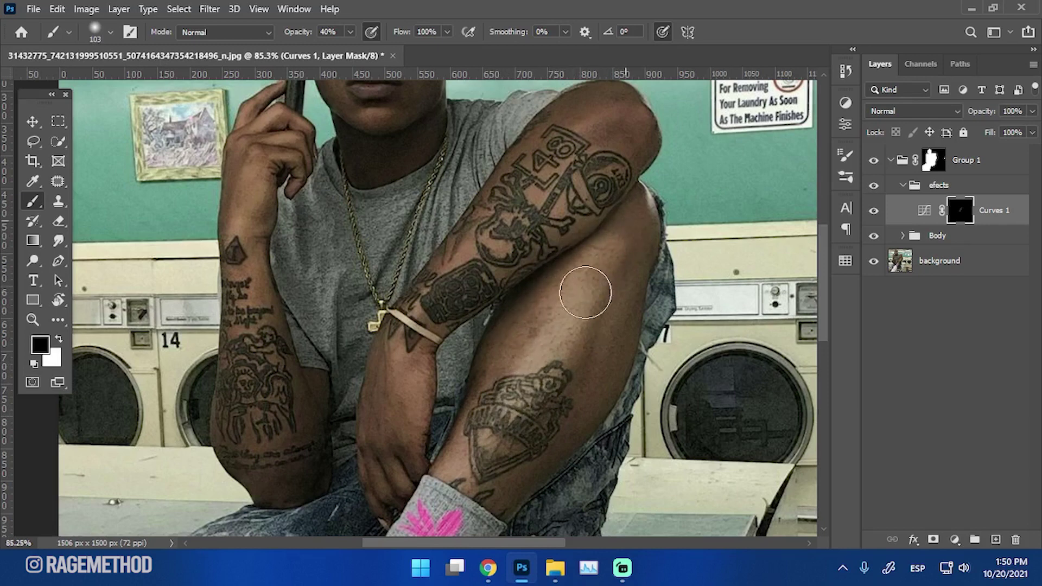
{"action": "key", "text": "x"}
{"action": "mouse_move", "coordinate": [613, 304]}
{"action": "left_mouse_down"}
{"action": "mouse_move", "coordinate": [613, 340]}
{"action": "mouse_move", "coordinate": [594, 322]}
{"action": "mouse_move", "coordinate": [609, 341]}
{"action": "left_mouse_up"}
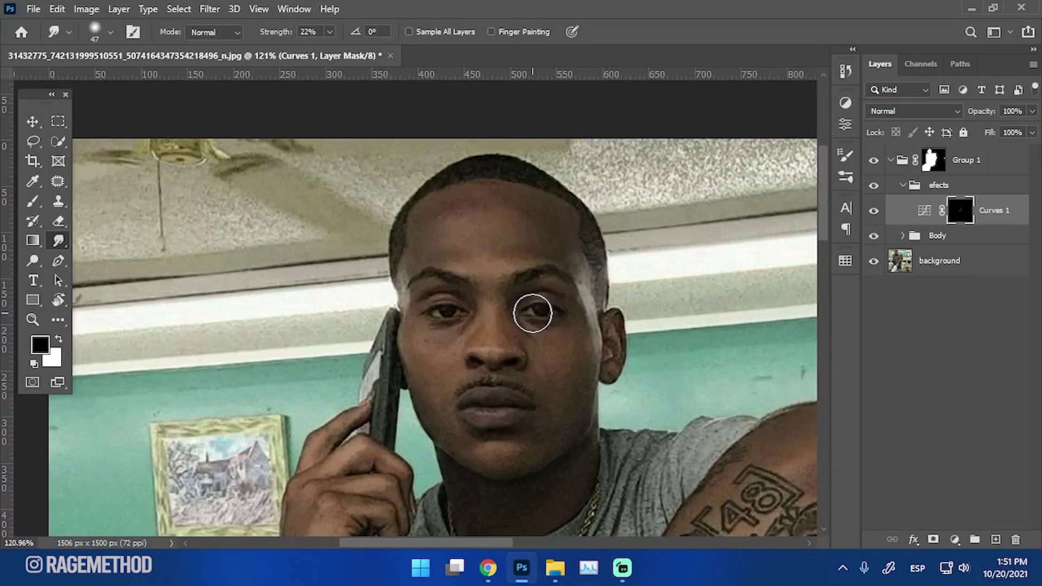
Step: Build up highlights on the man's face by smudging and painting the Curves 1 mask, using 64% brush opacity
{"action": "mouse_move", "coordinate": [524, 353]}
{"action": "left_mouse_down"}
{"action": "mouse_move", "coordinate": [447, 286]}
{"action": "mouse_move", "coordinate": [516, 391]}
{"action": "left_mouse_up"}
{"action": "key", "text": "r"}
{"action": "left_click_drag", "start_coordinate": [298, 301], "coordinate": [383, 397]}
{"action": "left_click_drag", "start_coordinate": [456, 284], "coordinate": [414, 331]}
{"action": "left_click_drag", "start_coordinate": [366, 295], "coordinate": [391, 297]}
{"action": "key", "text": "x"}
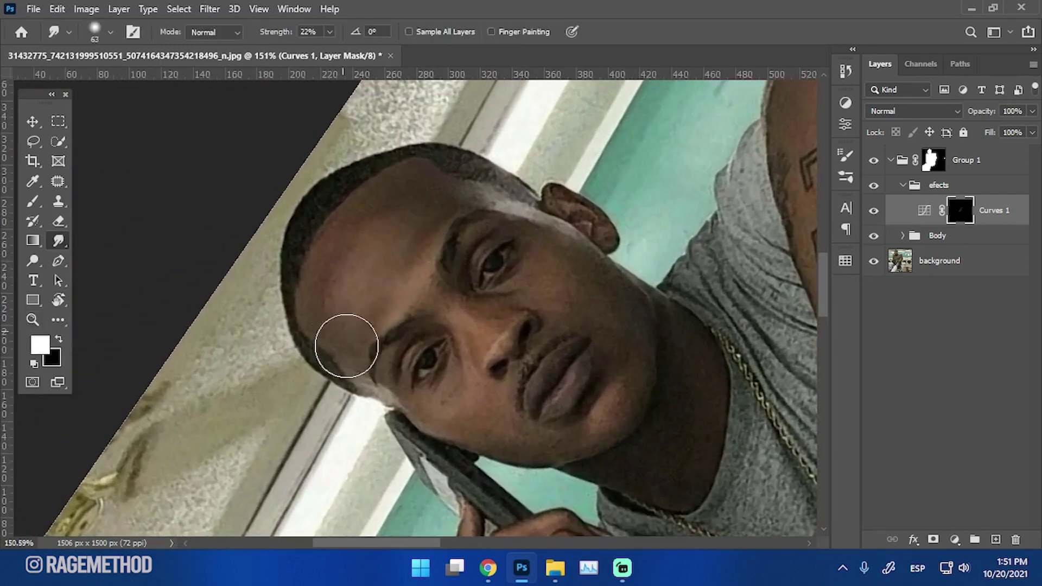
{"action": "left_click_drag", "start_coordinate": [347, 346], "coordinate": [278, 244]}
{"action": "key", "text": "b"}
{"action": "left_click_drag", "start_coordinate": [461, 190], "coordinate": [488, 178]}
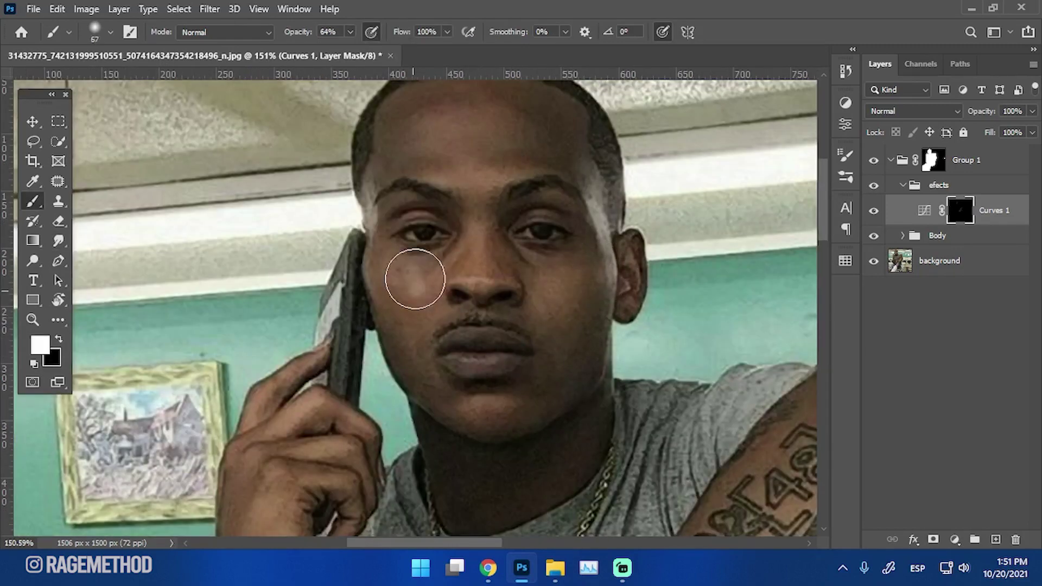
{"action": "left_click_drag", "start_coordinate": [412, 275], "coordinate": [428, 304]}
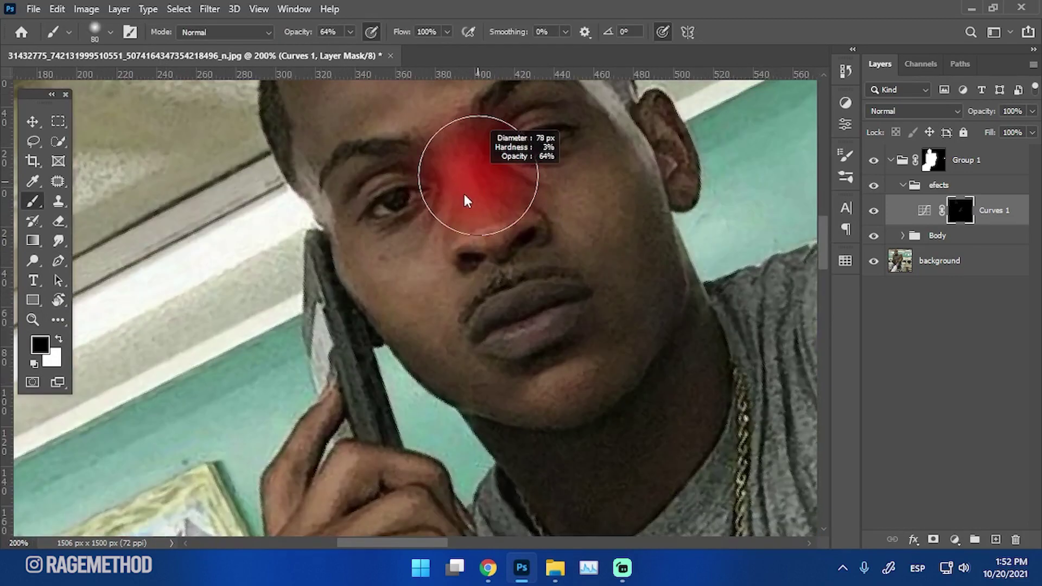
{"action": "left_click_drag", "start_coordinate": [465, 197], "coordinate": [474, 154]}
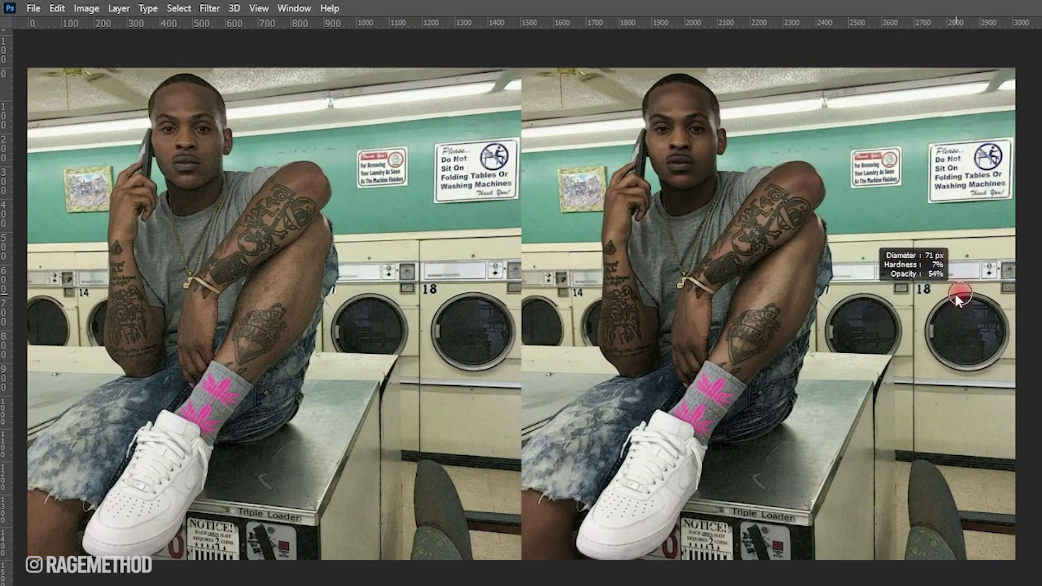
{"action": "mouse_move", "coordinate": [1039, 303]}
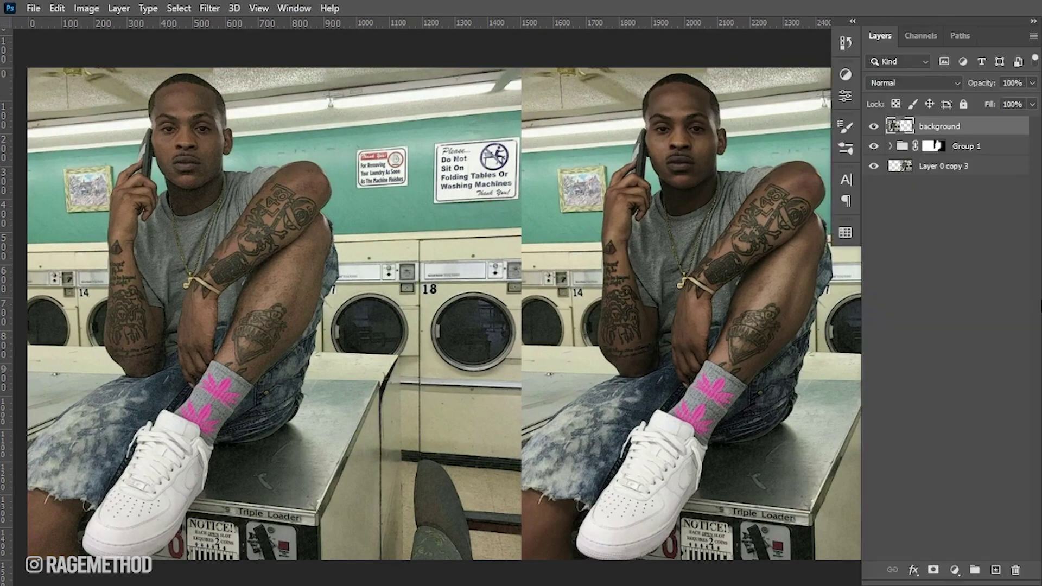
{"action": "left_click_drag", "start_coordinate": [734, 326], "coordinate": [731, 326]}
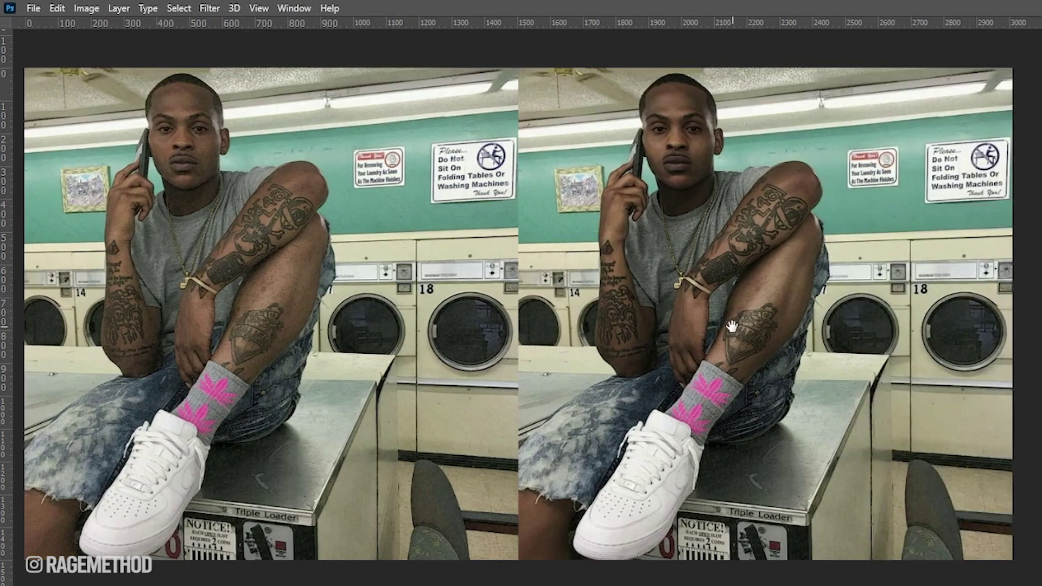
{"action": "left_click_drag", "start_coordinate": [716, 386], "coordinate": [716, 373]}
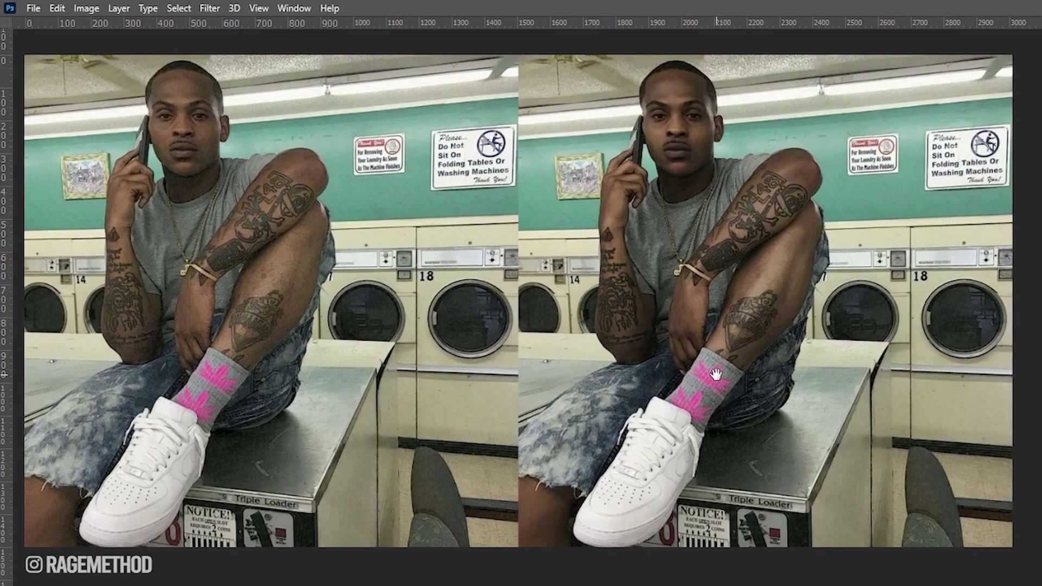